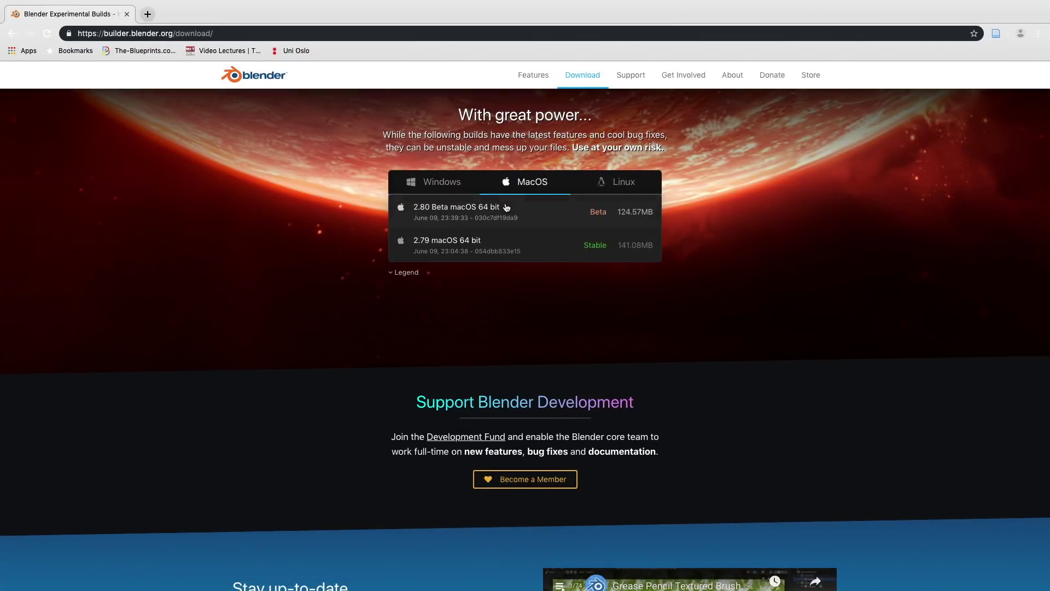
Step: Switch the builder.blender.org download page to its Linux builds tab
{"action": "left_click", "coordinate": [596, 186]}
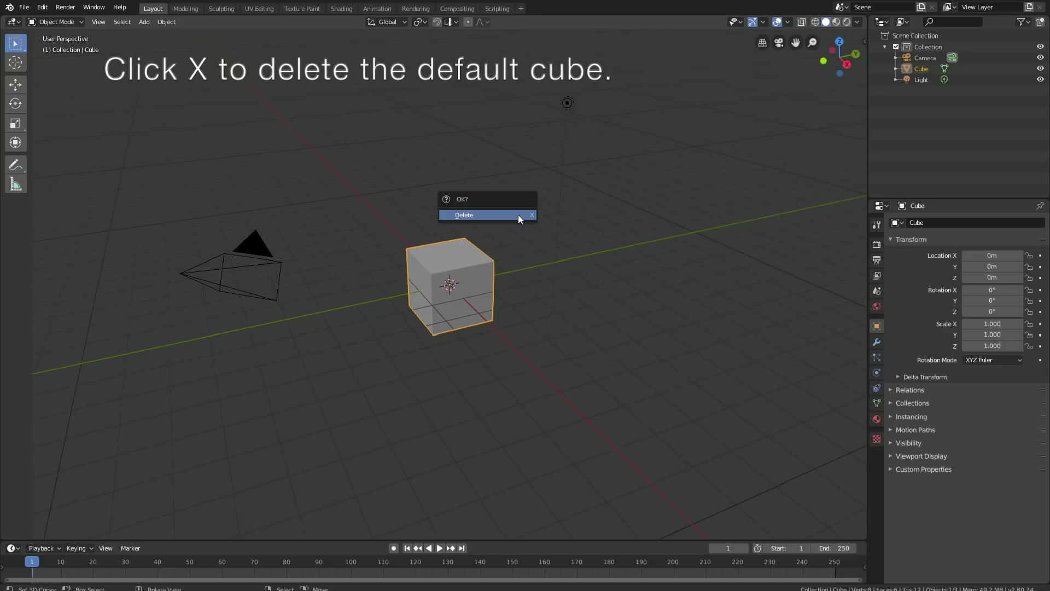
Step: Delete the default cube and add a Suzanne monkey scaled up to 3.076
{"action": "left_click", "coordinate": [518, 217]}
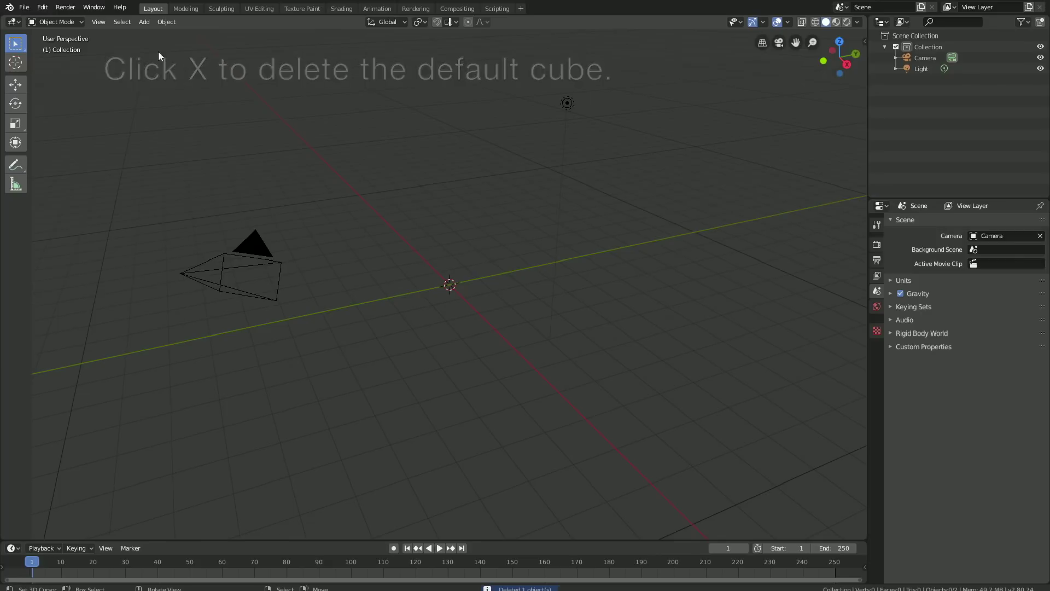
{"action": "left_click", "coordinate": [143, 22]}
{"action": "mouse_move", "coordinate": [146, 30]}
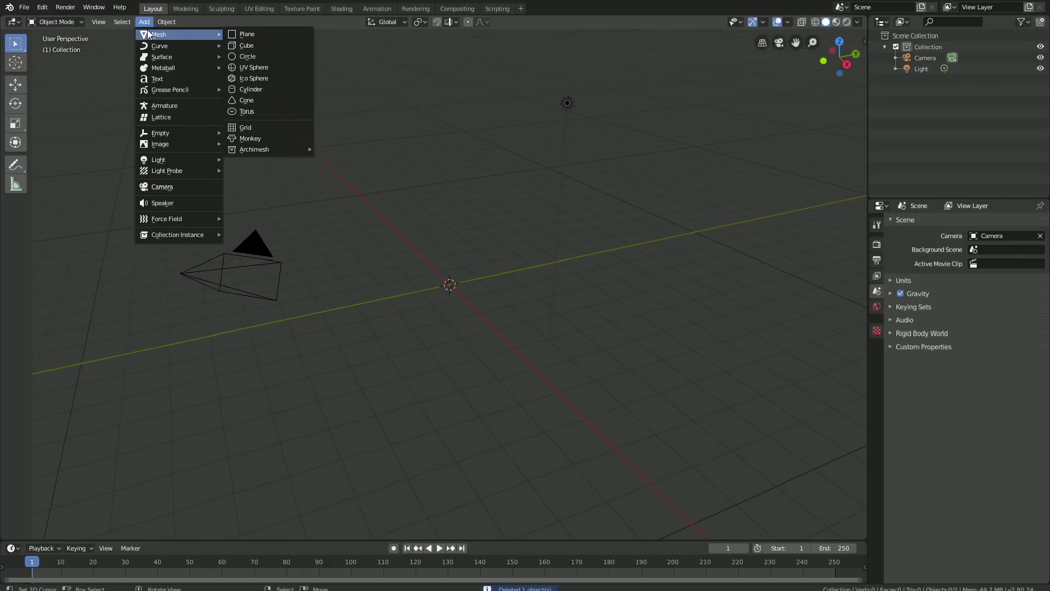
{"action": "left_click", "coordinate": [266, 138]}
{"action": "key", "text": "s"}
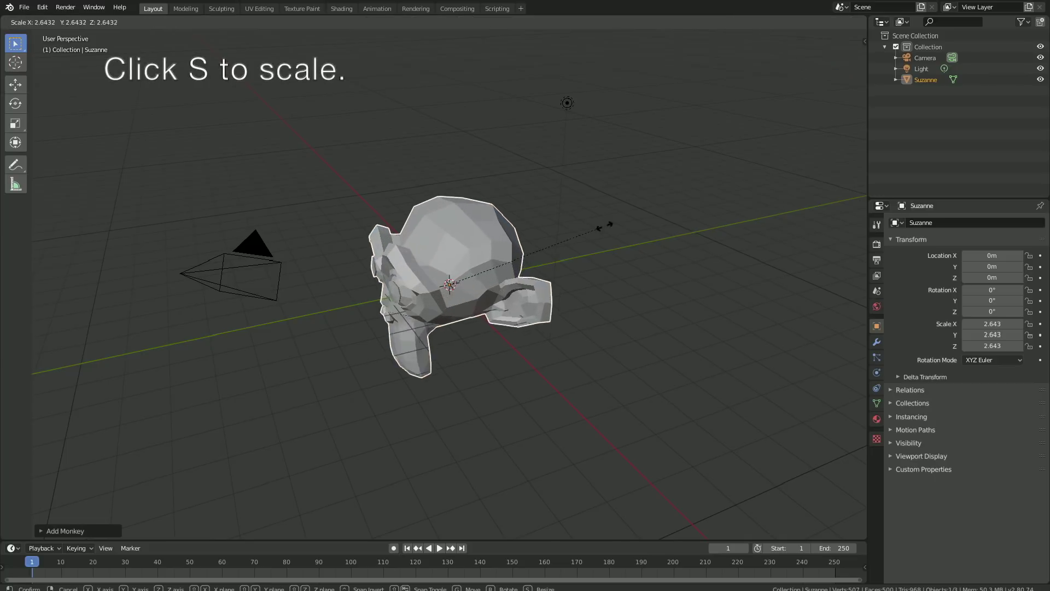
{"action": "left_click", "coordinate": [573, 259]}
{"action": "middle_click_drag", "start_coordinate": [574, 258], "coordinate": [642, 232]}
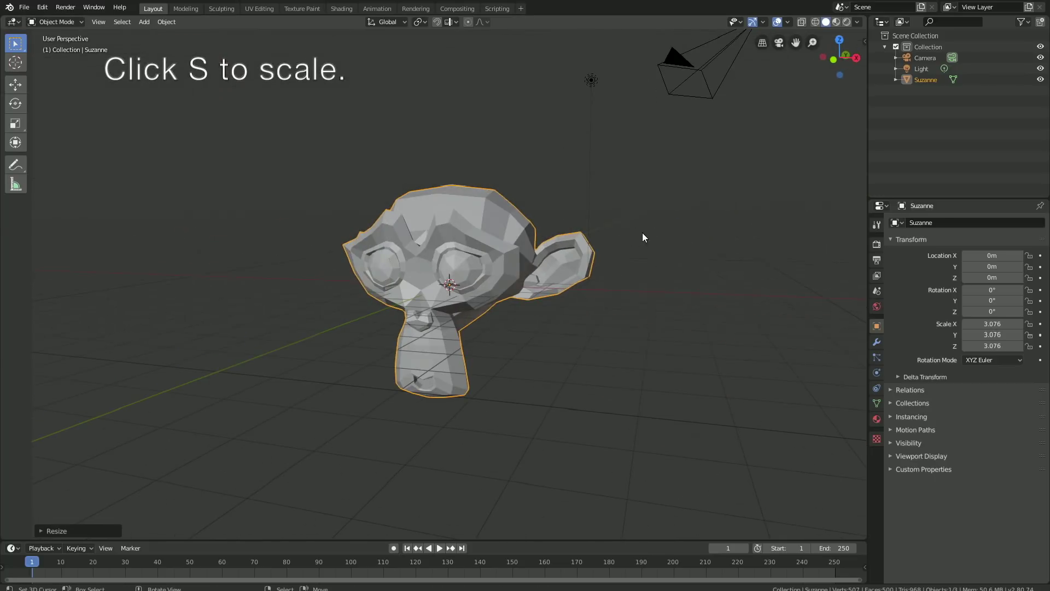
Step: Add a Subdivision Surface modifier at render and viewport level 3 to Suzanne, and apply it
{"action": "left_click", "coordinate": [877, 342]}
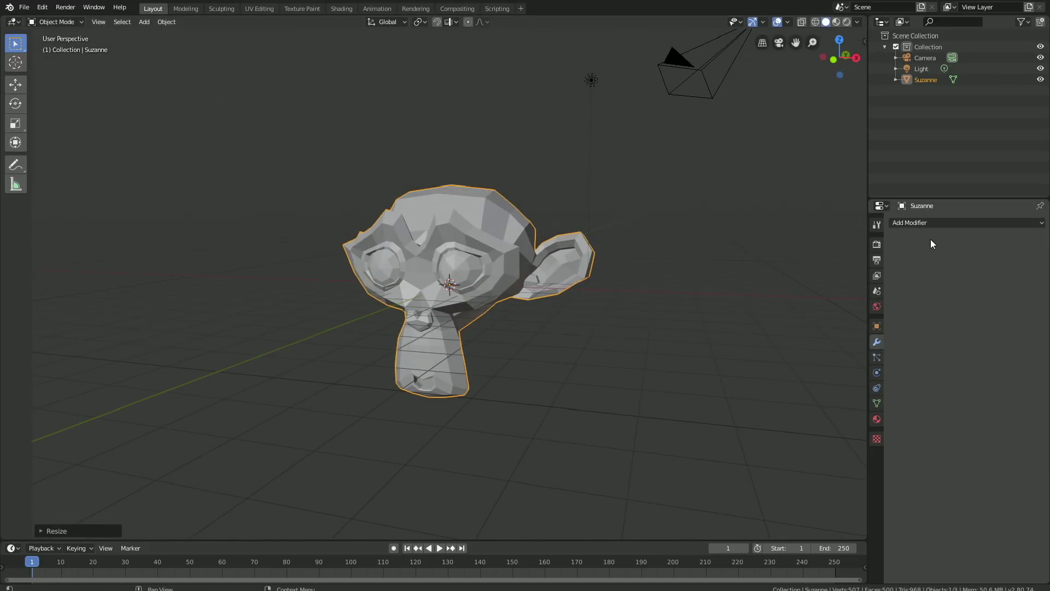
{"action": "left_click", "coordinate": [927, 223]}
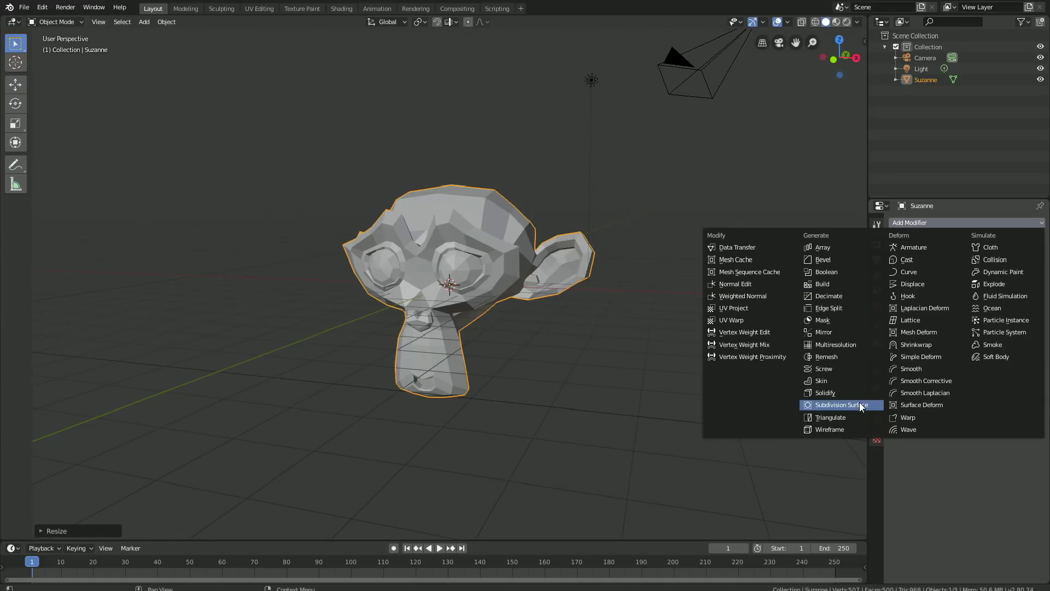
{"action": "left_click", "coordinate": [842, 405]}
{"action": "left_click", "coordinate": [961, 296]}
{"action": "left_click", "coordinate": [961, 306]}
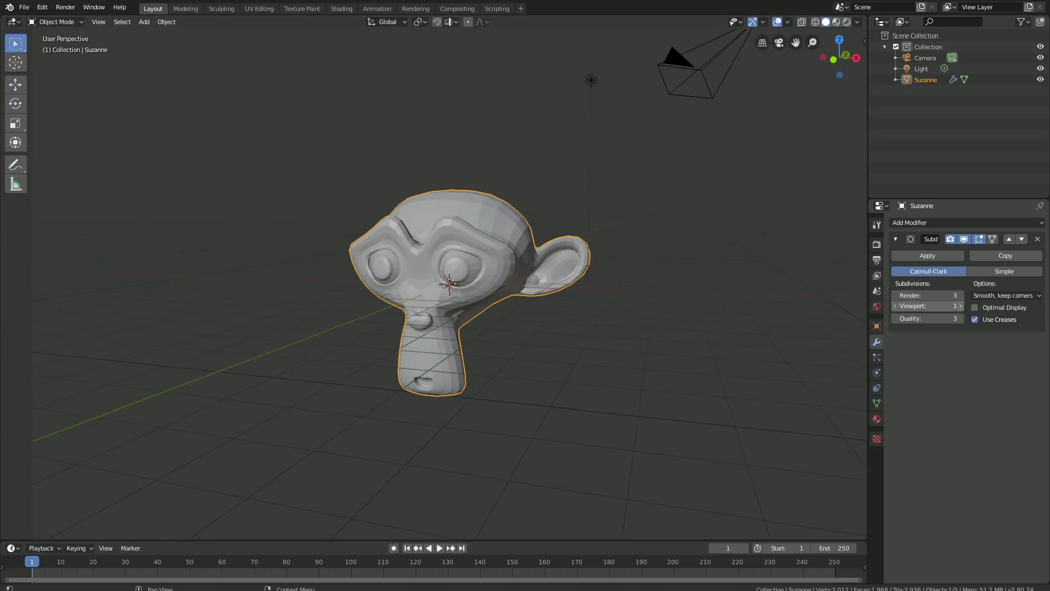
{"action": "left_click", "coordinate": [961, 306]}
{"action": "left_click", "coordinate": [936, 256]}
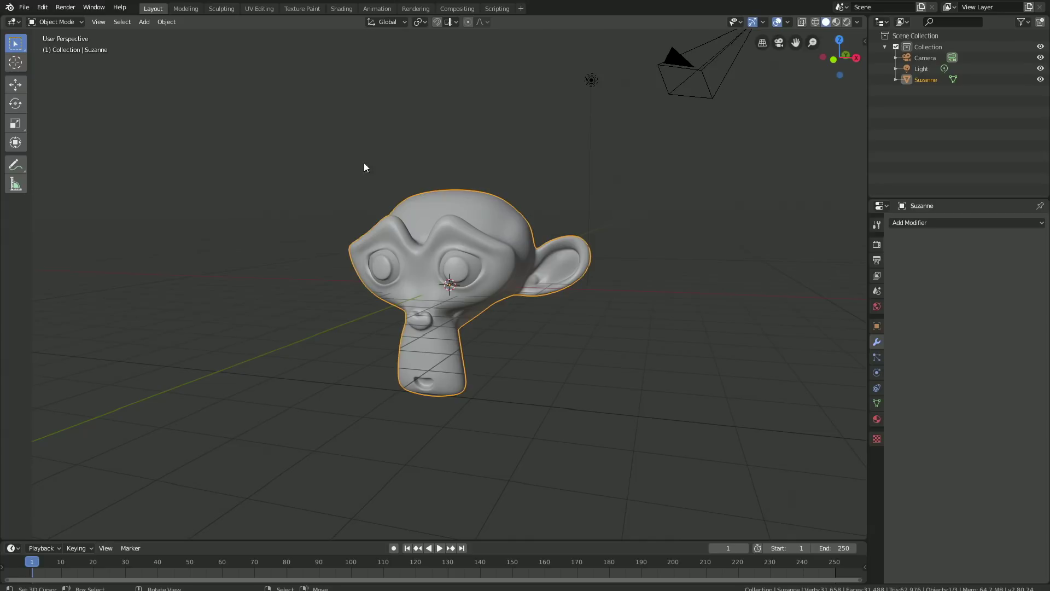
Step: Shade Suzanne smooth
{"action": "left_click", "coordinate": [166, 22]}
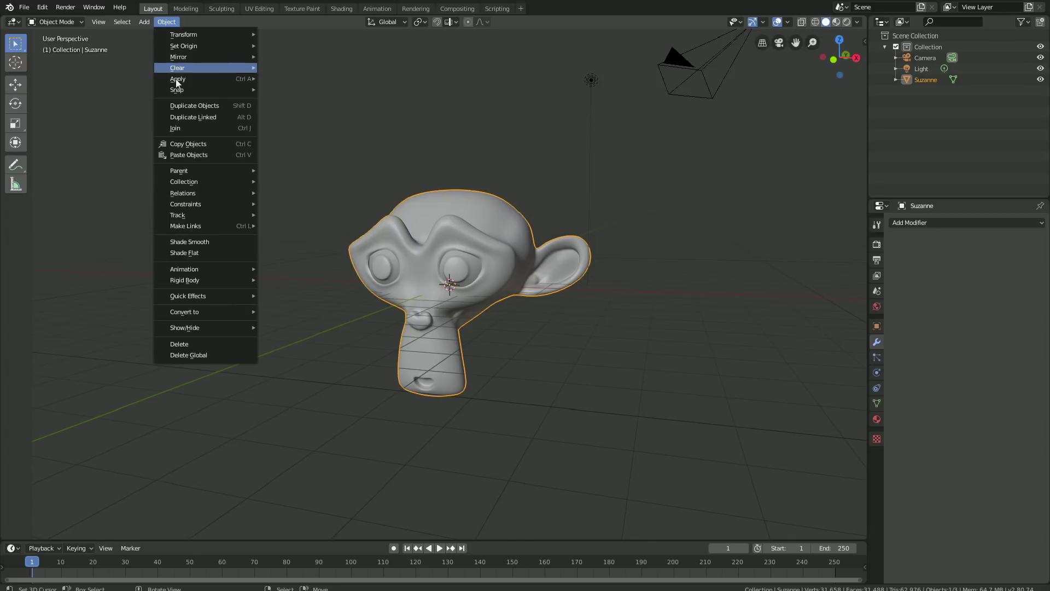
{"action": "left_click", "coordinate": [220, 239]}
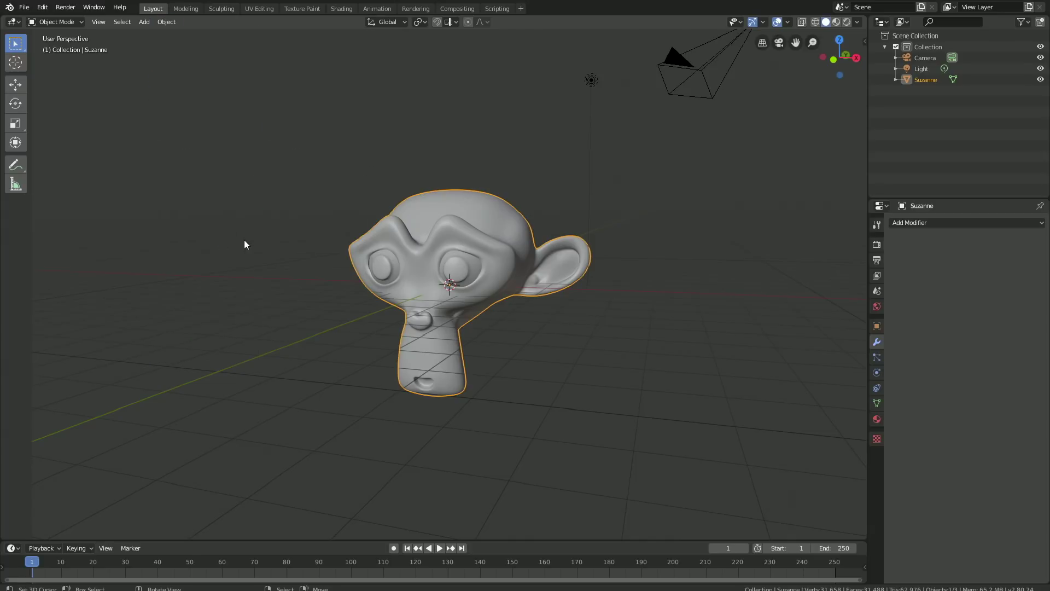
{"action": "middle_click_drag", "start_coordinate": [458, 191], "coordinate": [518, 198]}
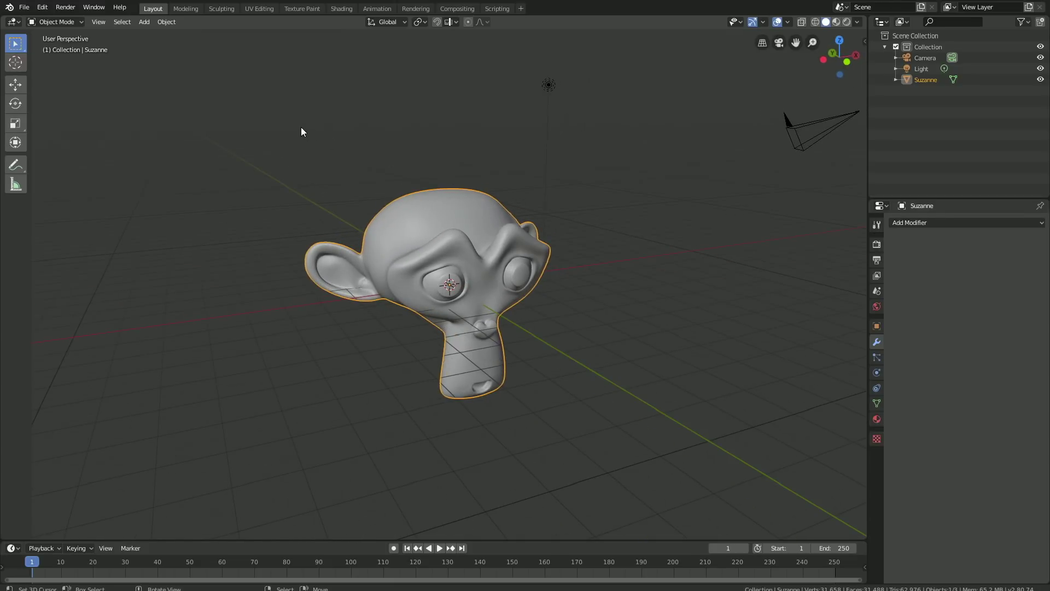
Step: Add a plane and lift it along Z to about 9.17 m above Suzanne
{"action": "left_click", "coordinate": [145, 21]}
{"action": "mouse_move", "coordinate": [149, 33]}
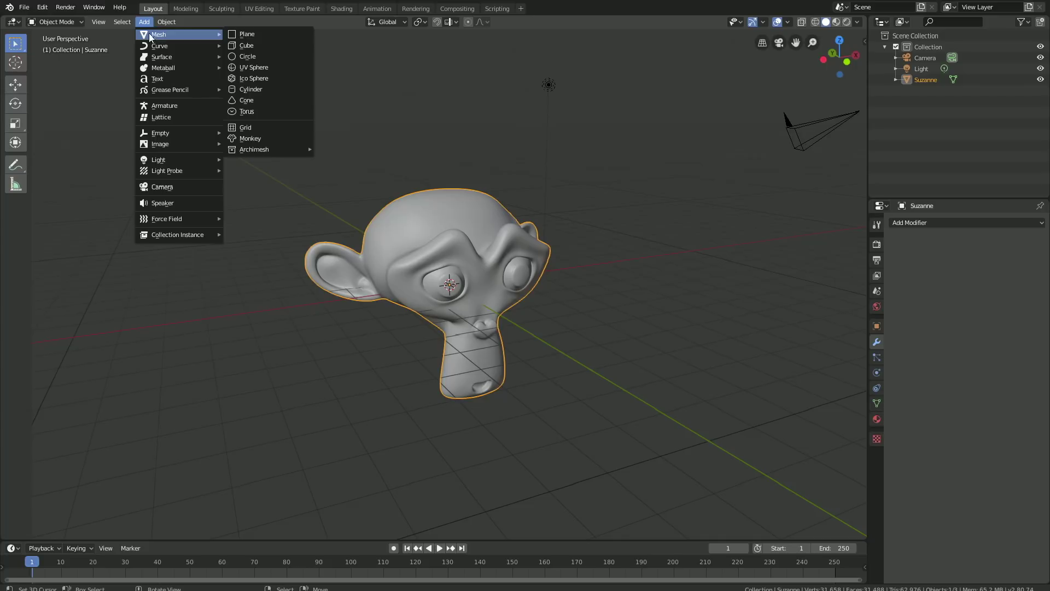
{"action": "left_click", "coordinate": [257, 35]}
{"action": "scroll", "coordinate": [479, 225], "scroll_direction": "down", "scroll_amount": 3}
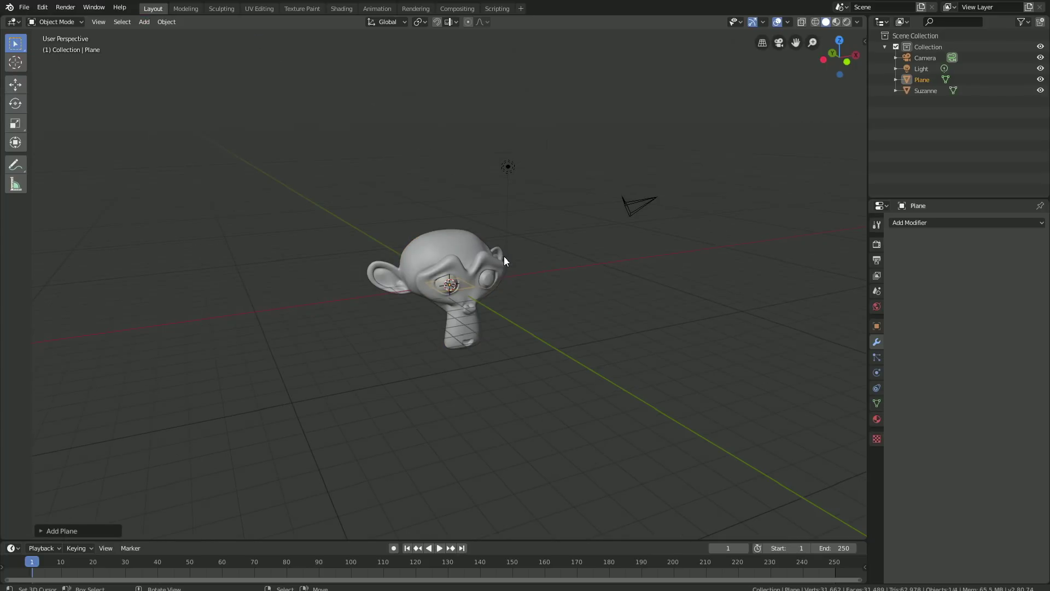
{"action": "key", "text": "g"}
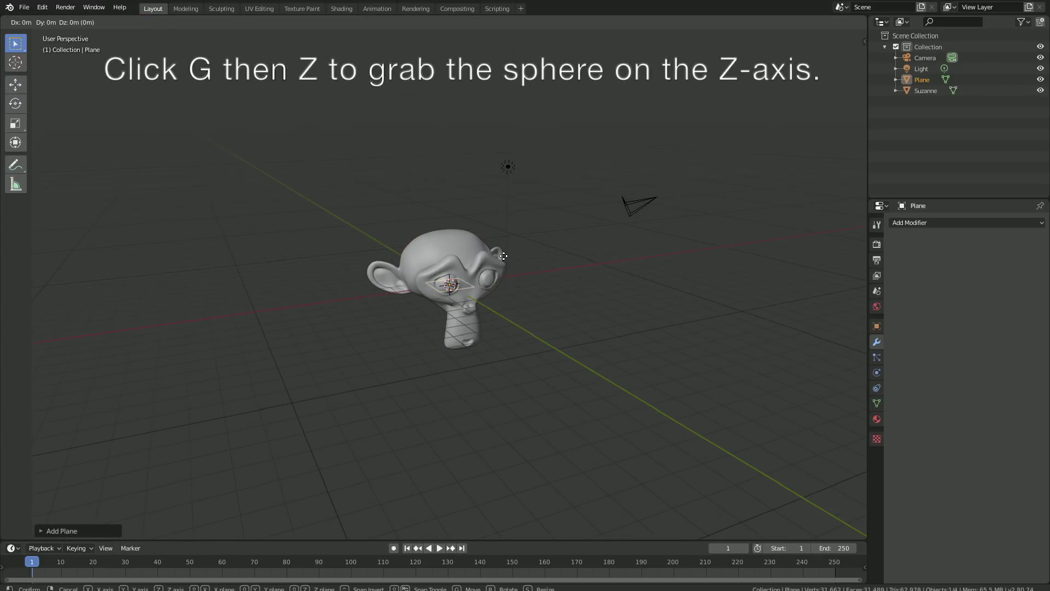
{"action": "key", "text": "z"}
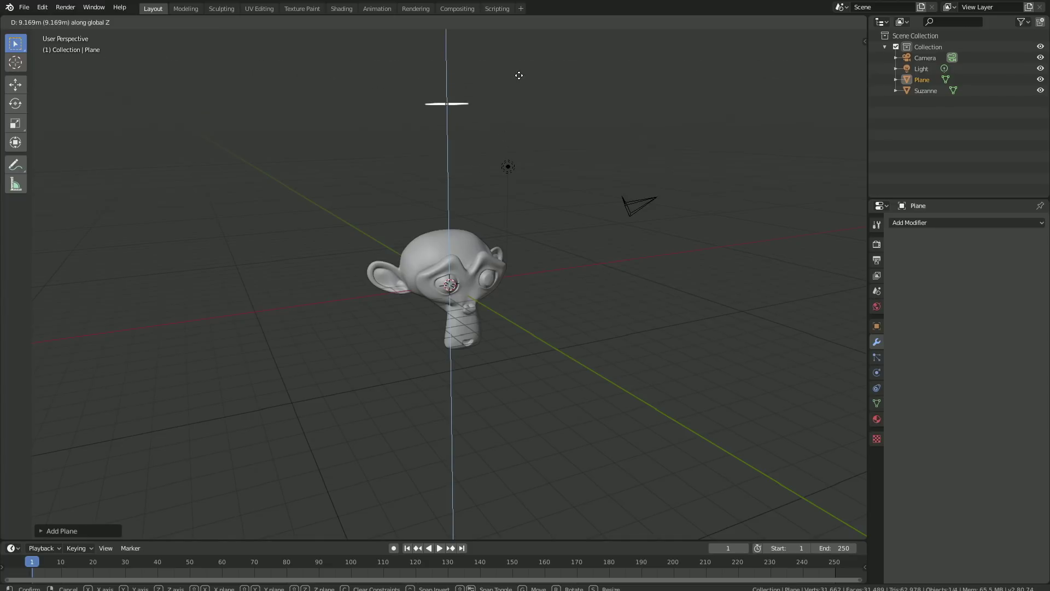
{"action": "left_click", "coordinate": [519, 76]}
Step: Scale the plane up roughly 4.01 times
{"action": "key", "text": "s"}
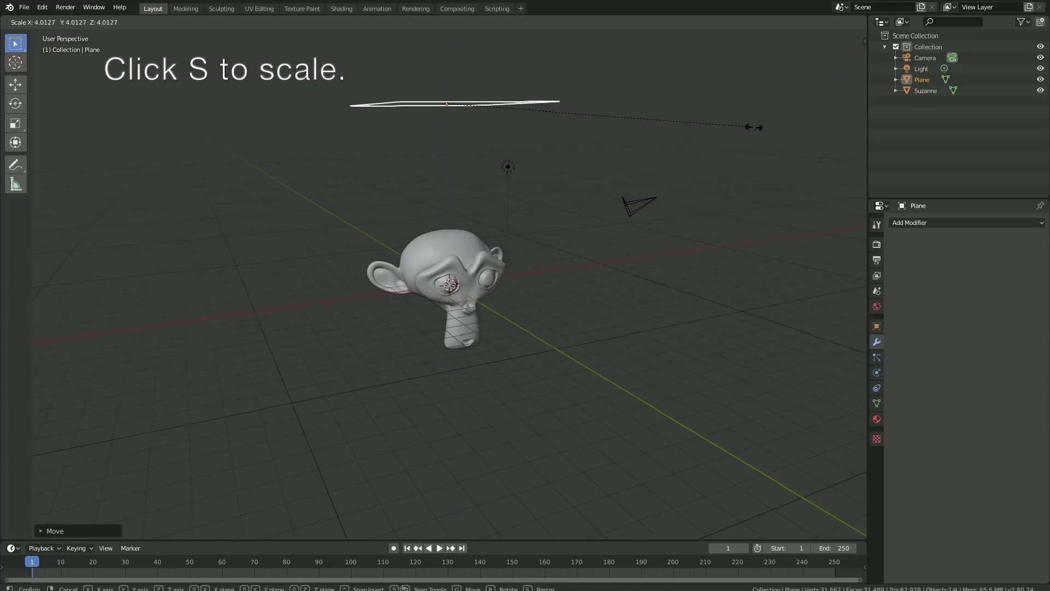
{"action": "left_click", "coordinate": [766, 144]}
{"action": "middle_click_drag", "start_coordinate": [766, 143], "coordinate": [714, 146]}
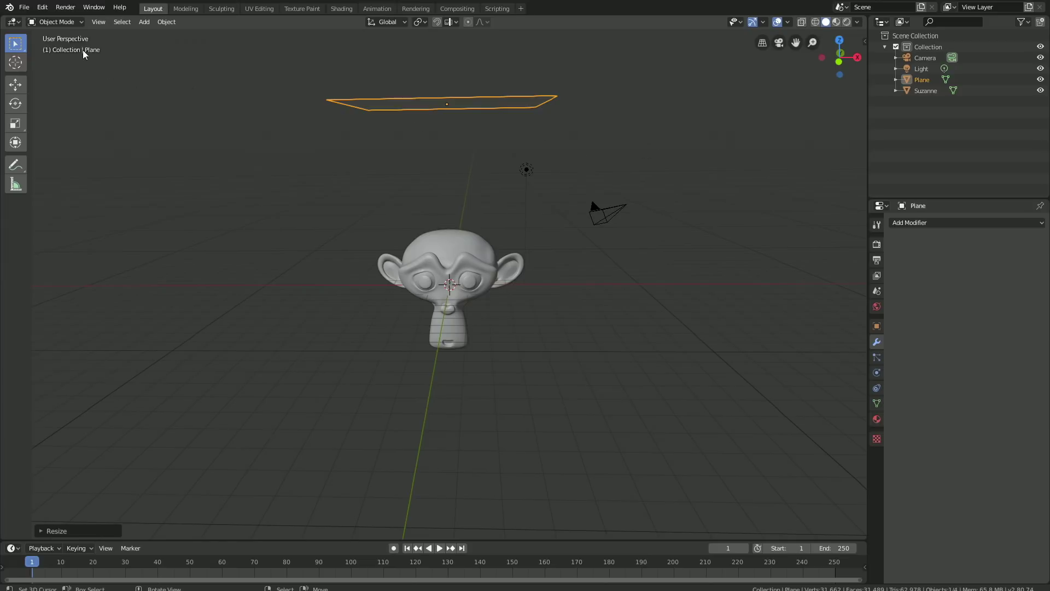
{"action": "left_click", "coordinate": [60, 22]}
Step: In Edit Mode, subdivide the plane with 50 cuts into a dense grid
{"action": "left_click", "coordinate": [57, 46]}
{"action": "middle_click_drag", "start_coordinate": [331, 117], "coordinate": [382, 124]}
{"action": "key", "text": "w"}
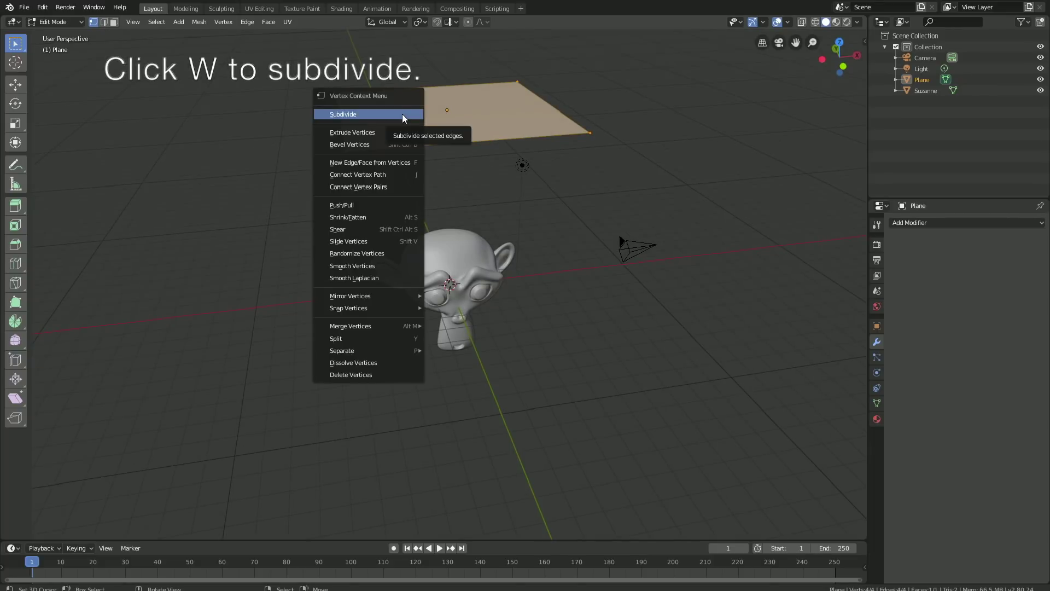
{"action": "left_click", "coordinate": [402, 114]}
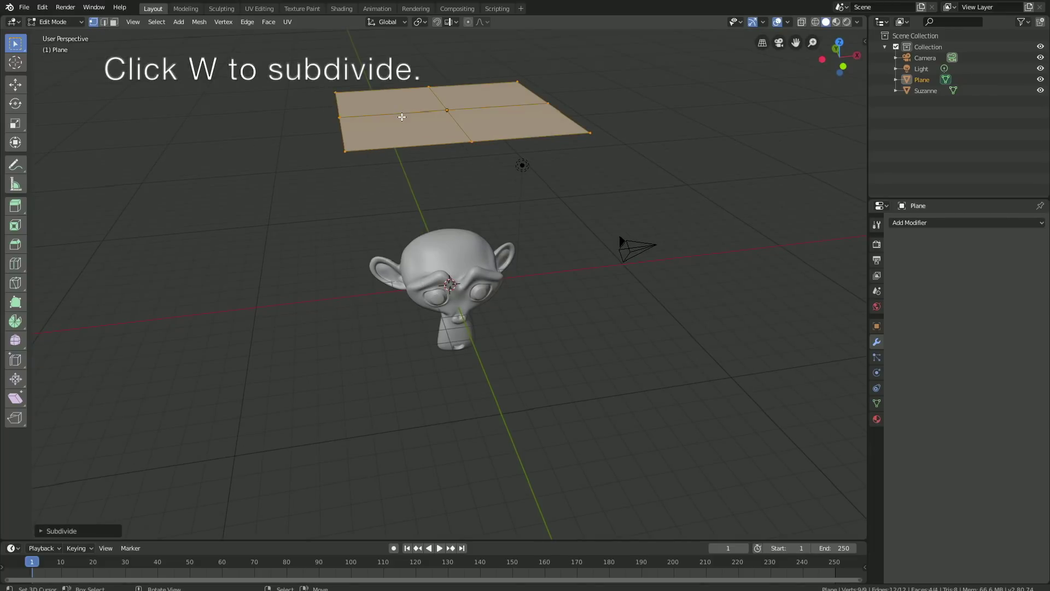
{"action": "left_click", "coordinate": [94, 531]}
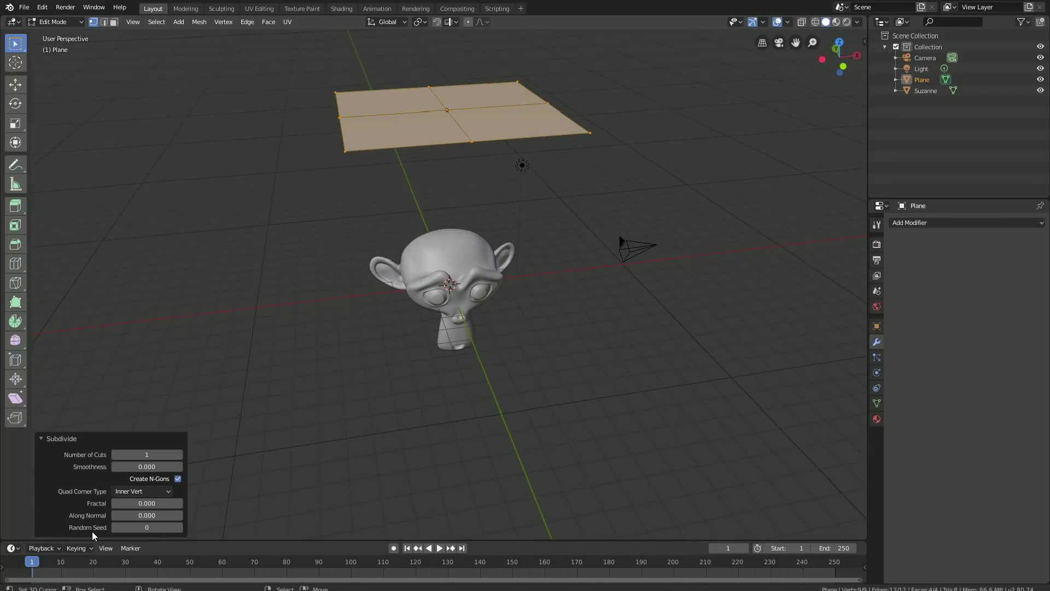
{"action": "left_click", "coordinate": [151, 451]}
{"action": "type", "text": "30"}
{"action": "key", "text": "Return"}
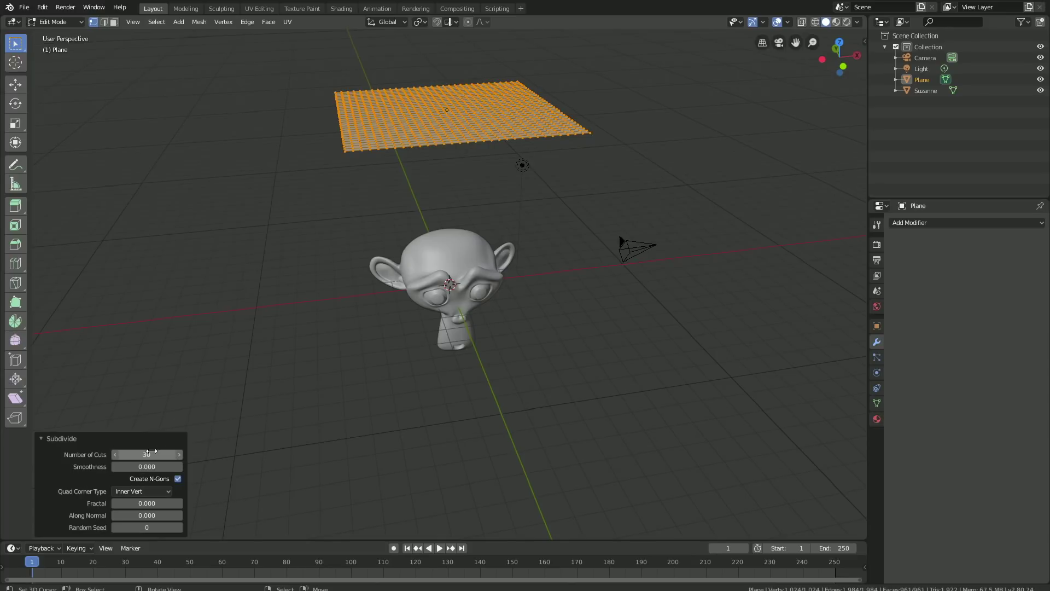
{"action": "left_click", "coordinate": [151, 451]}
{"action": "type", "text": "50"}
{"action": "key", "text": "Return"}
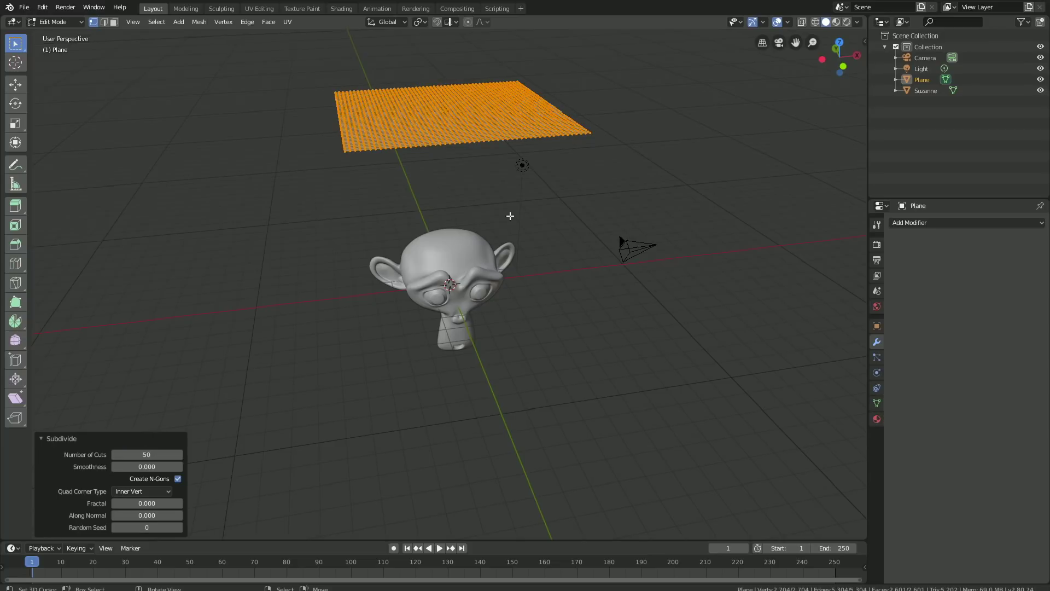
Step: Return the plane to Object Mode
{"action": "left_click", "coordinate": [55, 22]}
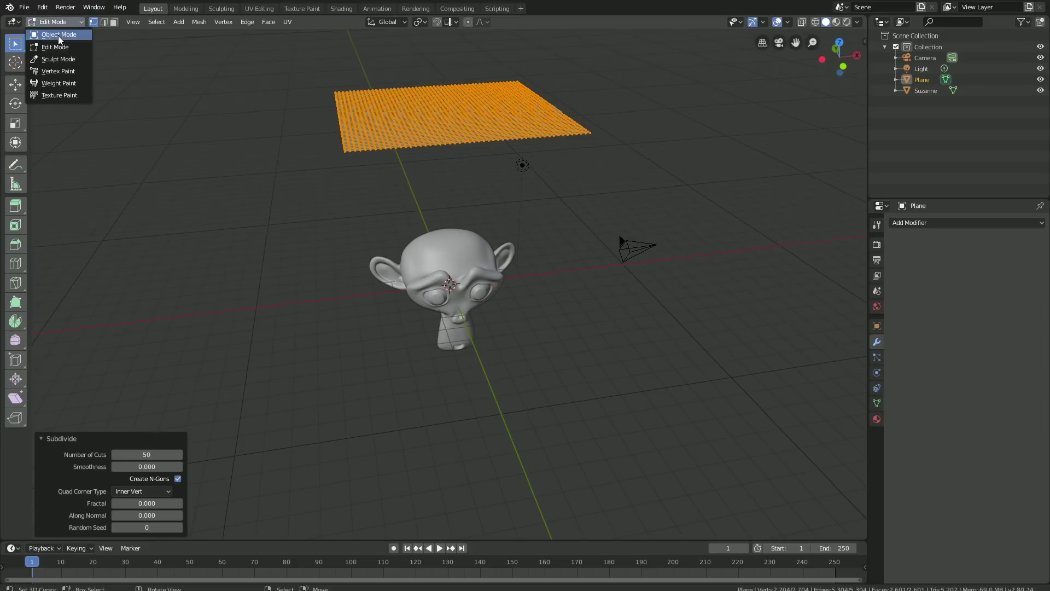
{"action": "left_click", "coordinate": [59, 37]}
{"action": "middle_click_drag", "start_coordinate": [447, 218], "coordinate": [478, 199]}
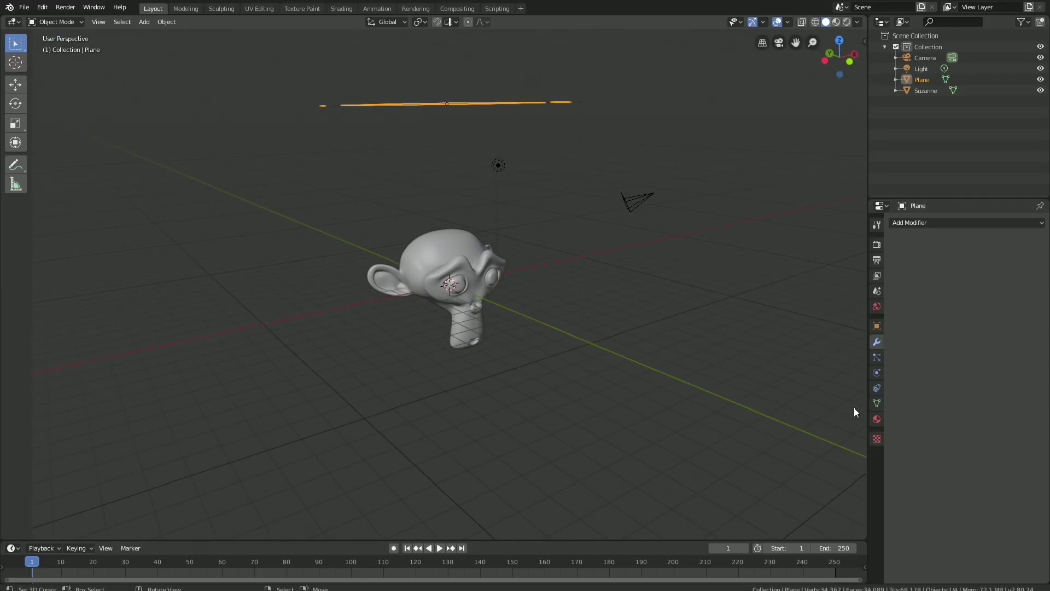
Step: Add Cloth physics to the plane with 10 quality steps
{"action": "left_click", "coordinate": [876, 373]}
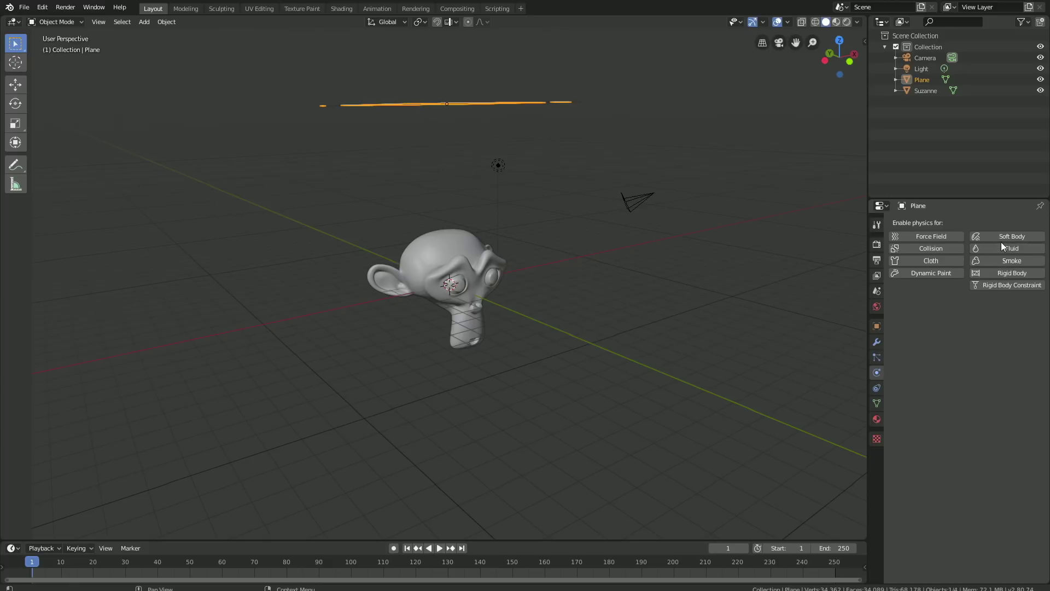
{"action": "left_click", "coordinate": [945, 262]}
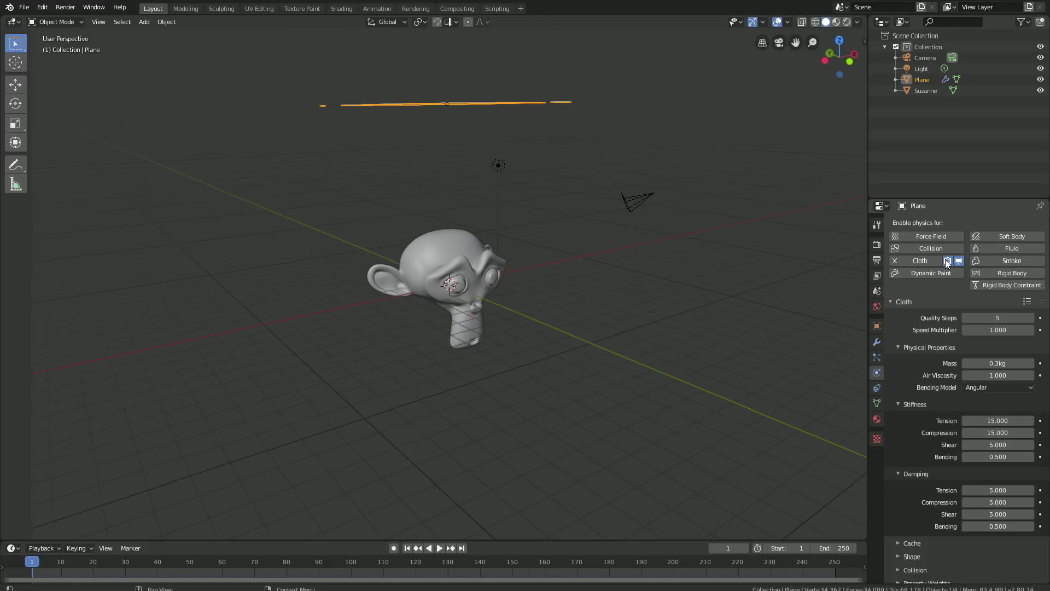
{"action": "left_click", "coordinate": [998, 318]}
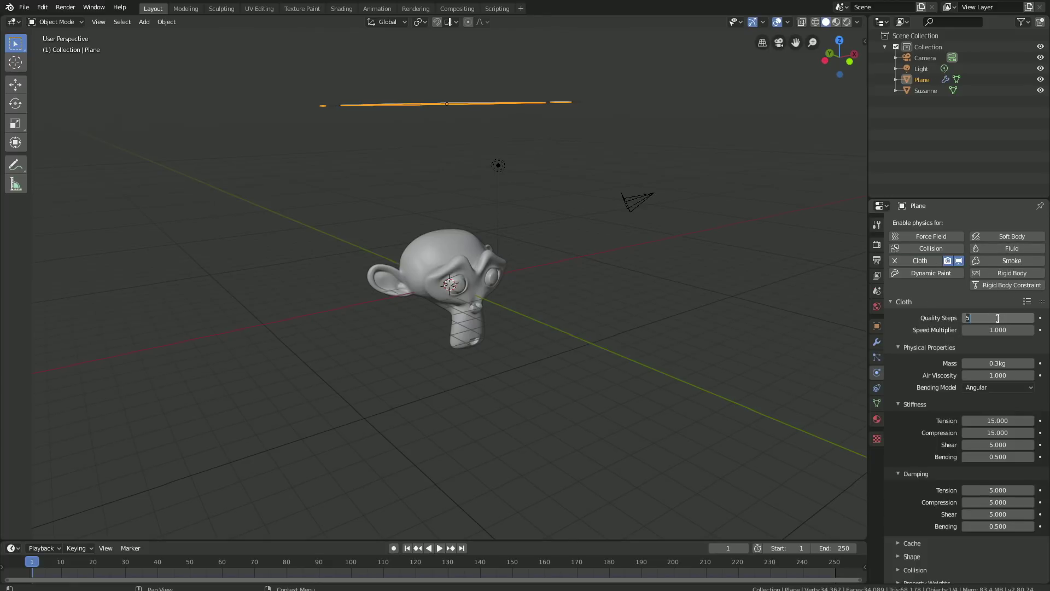
{"action": "key", "text": "Return"}
Step: Set the cloth's collision quality to 5 and enable self collision
{"action": "scroll", "coordinate": [944, 434], "scroll_direction": "down", "scroll_amount": 1}
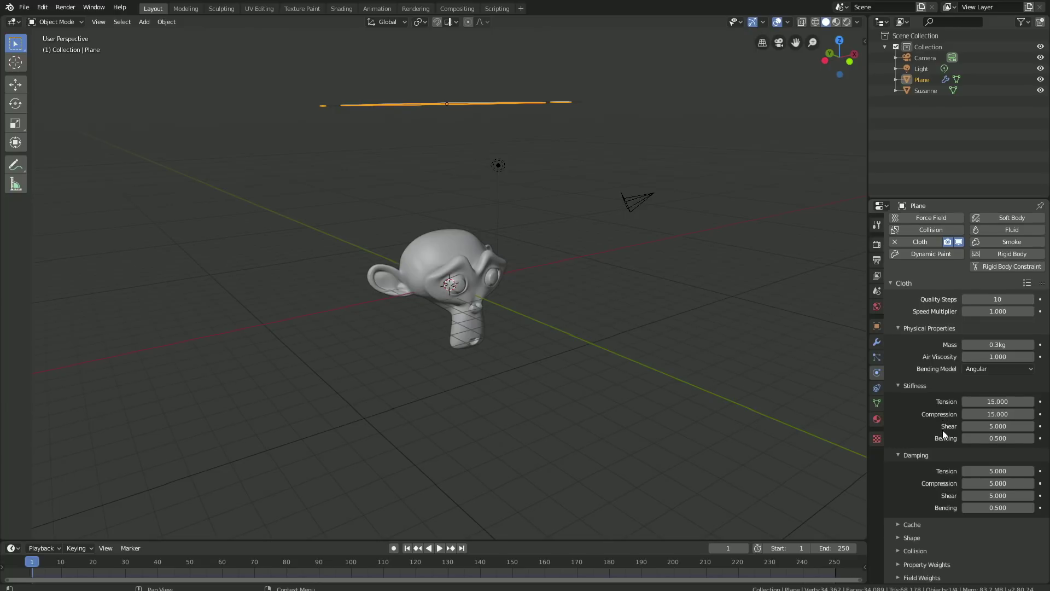
{"action": "left_click", "coordinate": [921, 551]}
{"action": "scroll", "coordinate": [921, 552], "scroll_direction": "down", "scroll_amount": 5}
{"action": "left_click", "coordinate": [988, 434]}
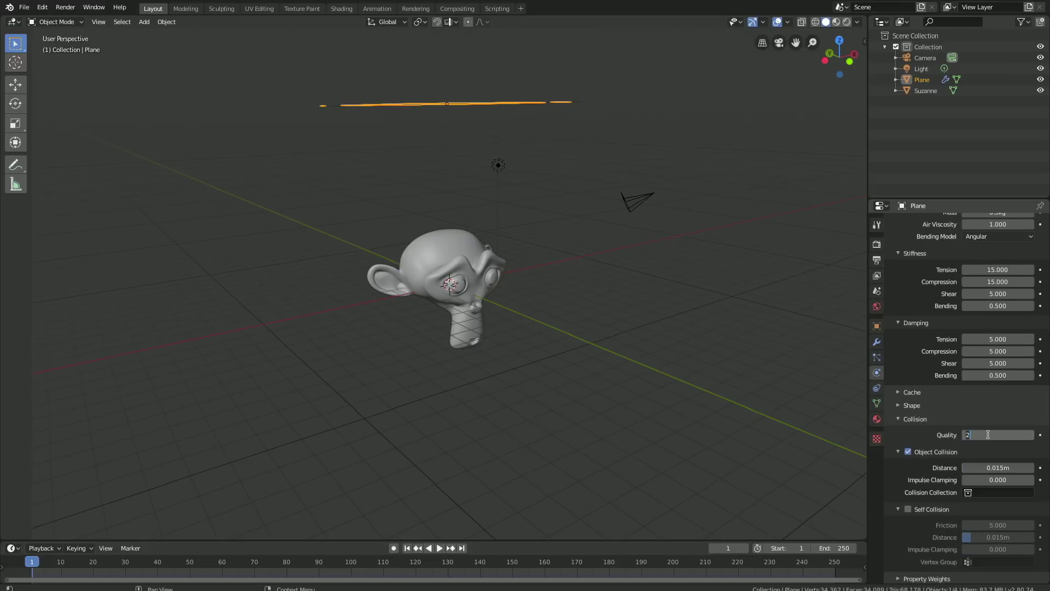
{"action": "type", "text": "5"}
{"action": "key", "text": "Return"}
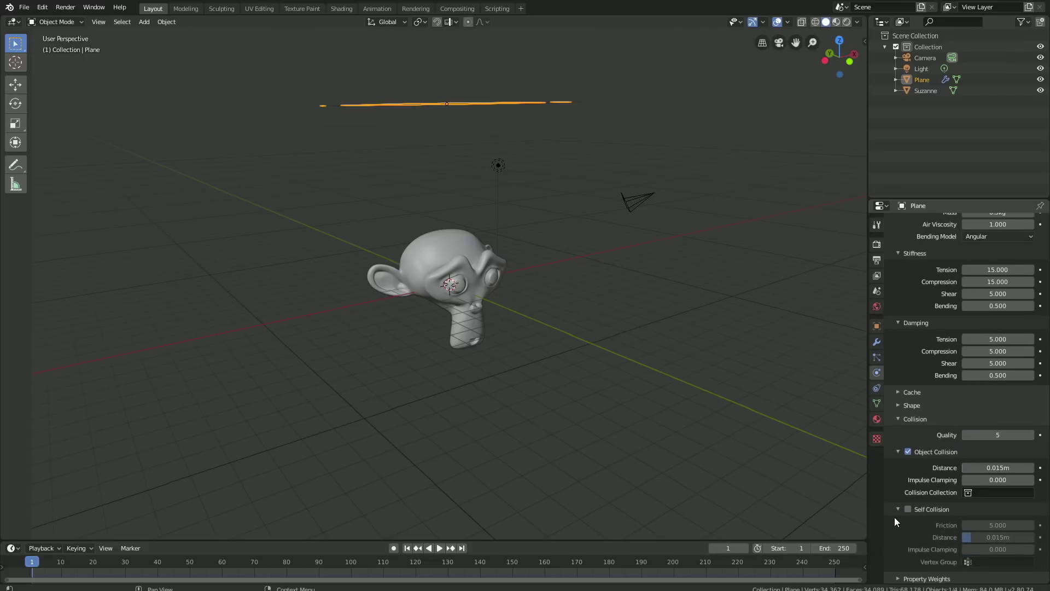
{"action": "left_click", "coordinate": [908, 510]}
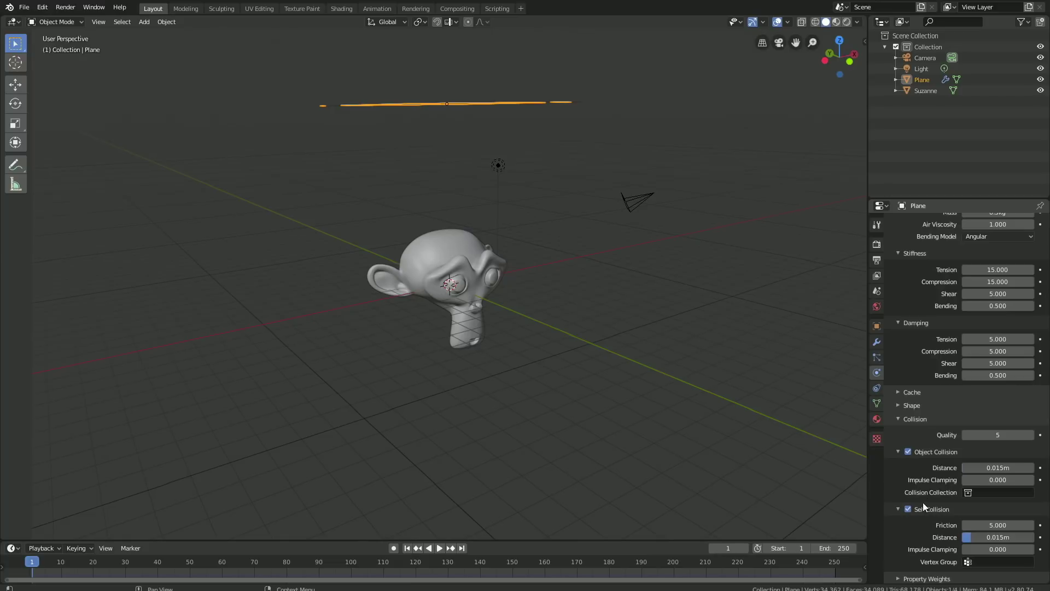
Step: Select Suzanne and give it Collision physics
{"action": "scroll", "coordinate": [943, 468], "scroll_direction": "up", "scroll_amount": 7}
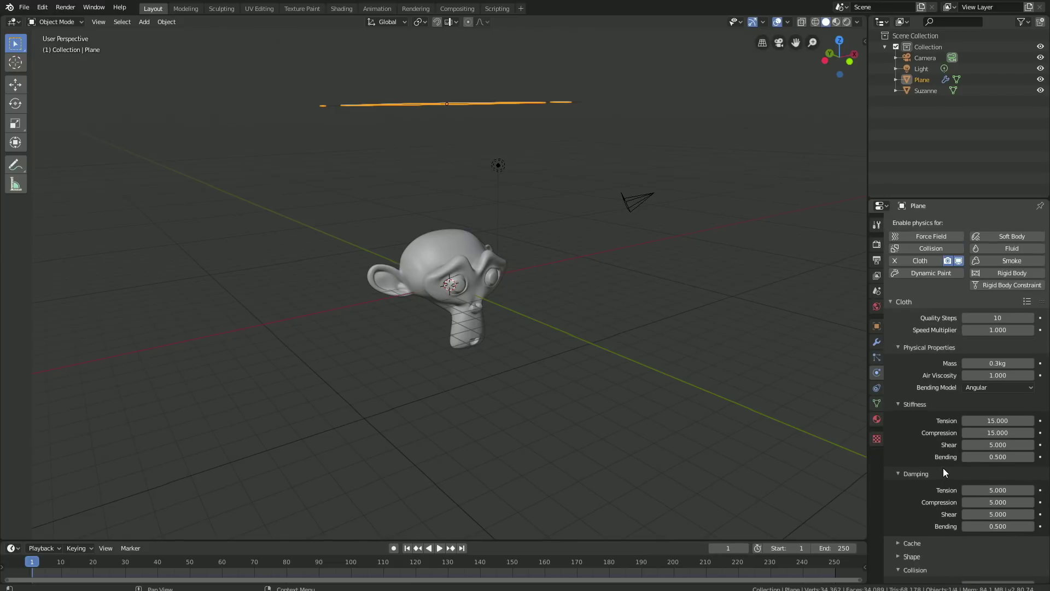
{"action": "left_click", "coordinate": [472, 263]}
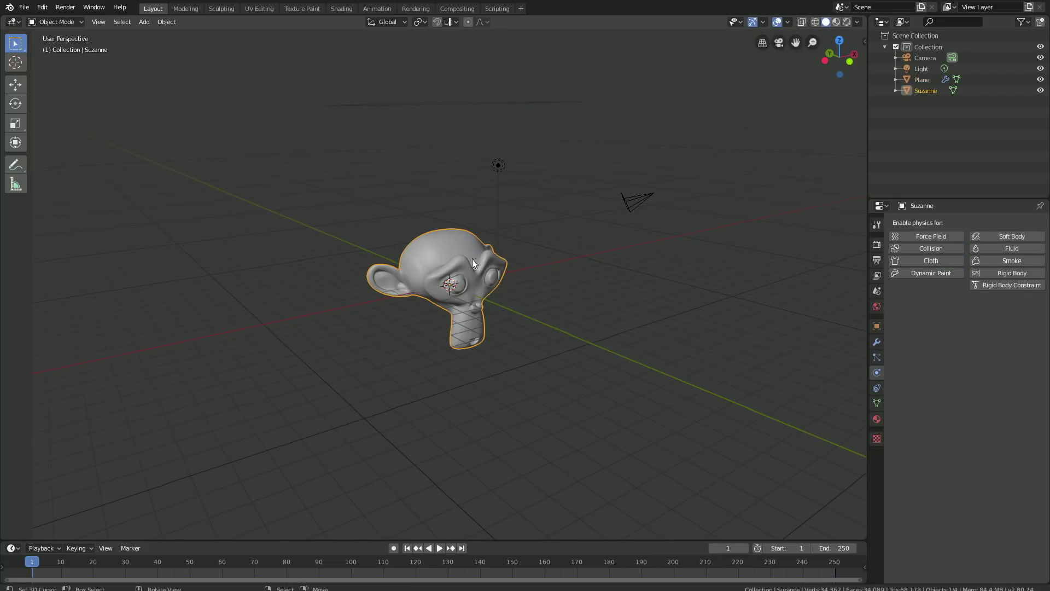
{"action": "left_click", "coordinate": [930, 250]}
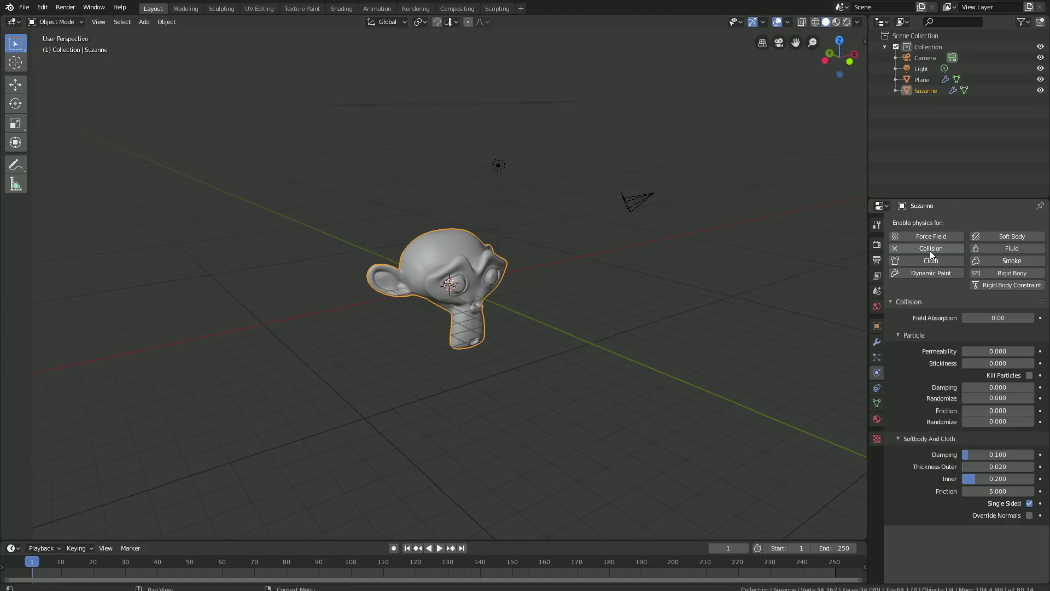
Step: Bake the plane's cloth cache for 250 frames and view the drape at frame 131
{"action": "left_click", "coordinate": [517, 97]}
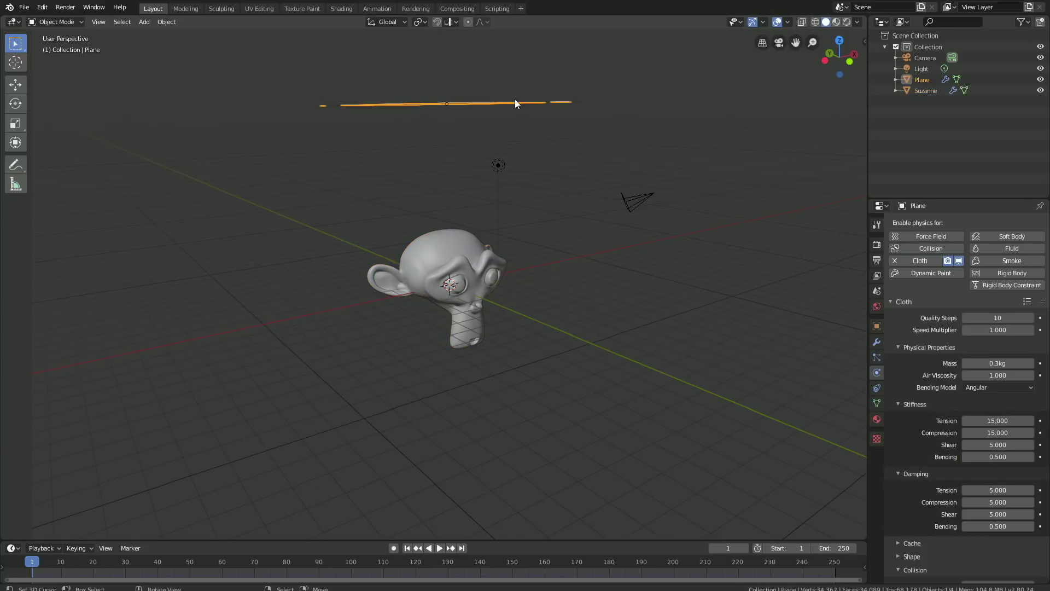
{"action": "left_click", "coordinate": [924, 543]}
{"action": "scroll", "coordinate": [928, 518], "scroll_direction": "down", "scroll_amount": 7}
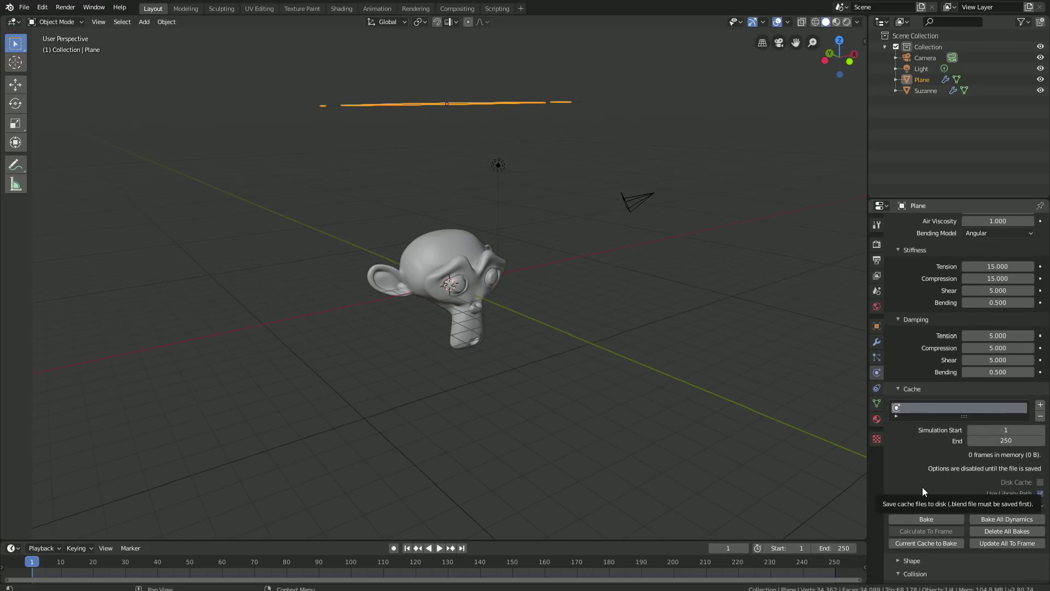
{"action": "left_click", "coordinate": [924, 518]}
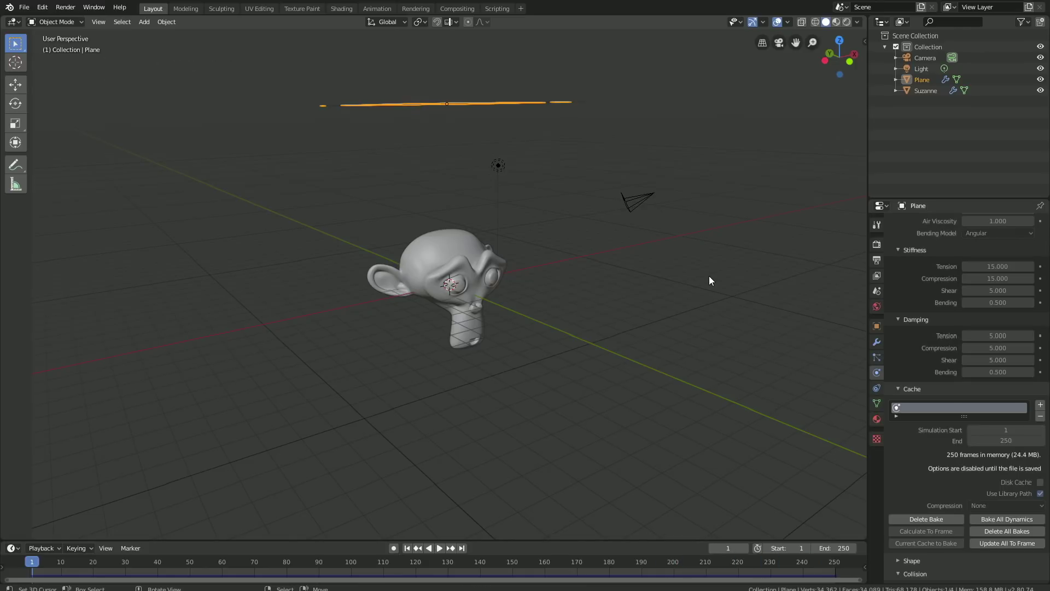
{"action": "left_click_drag", "start_coordinate": [42, 575], "coordinate": [451, 578]}
{"action": "middle_click_drag", "start_coordinate": [575, 416], "coordinate": [550, 356]}
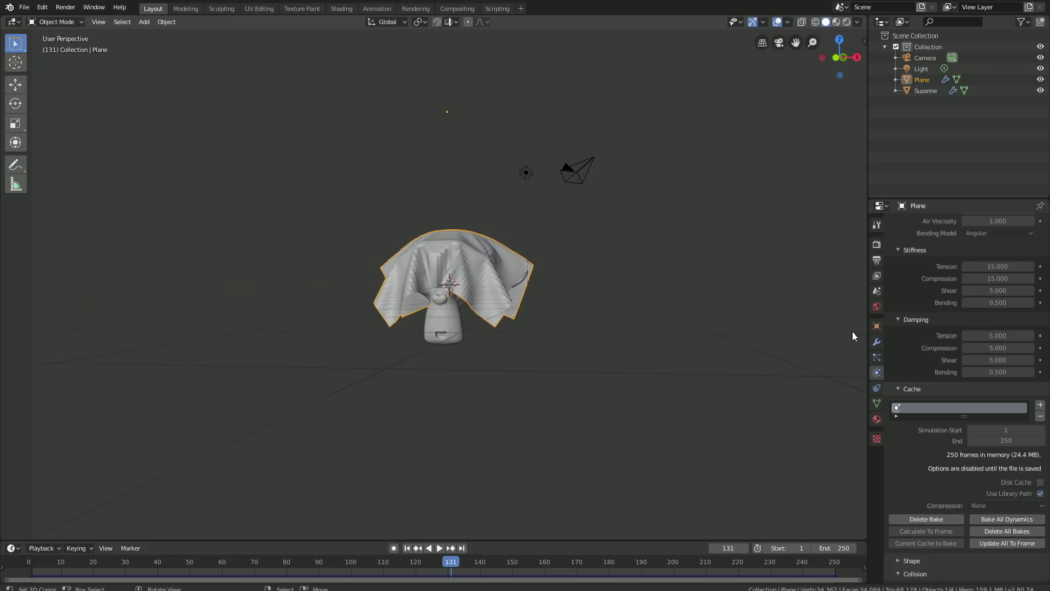
Step: Add a Subdivision Surface modifier to the cloth at render and viewport level 3
{"action": "left_click", "coordinate": [874, 340]}
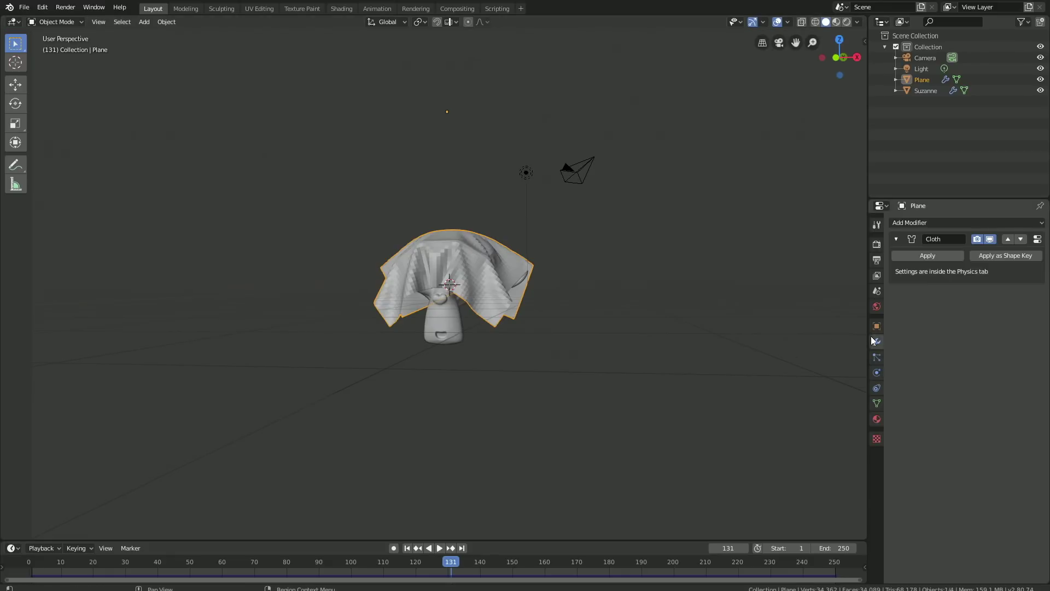
{"action": "left_click", "coordinate": [911, 222]}
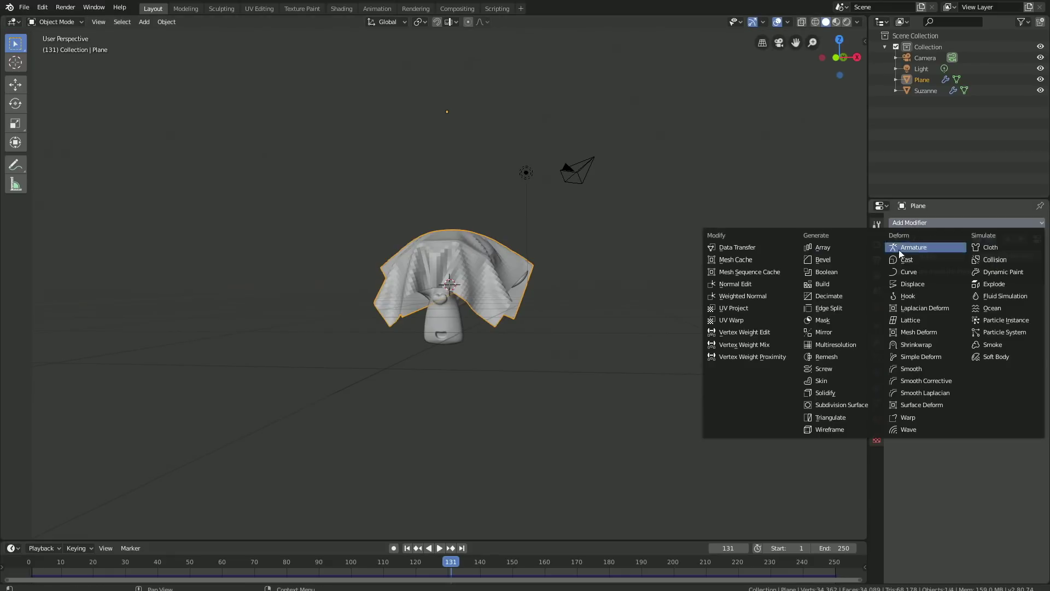
{"action": "left_click", "coordinate": [862, 405]}
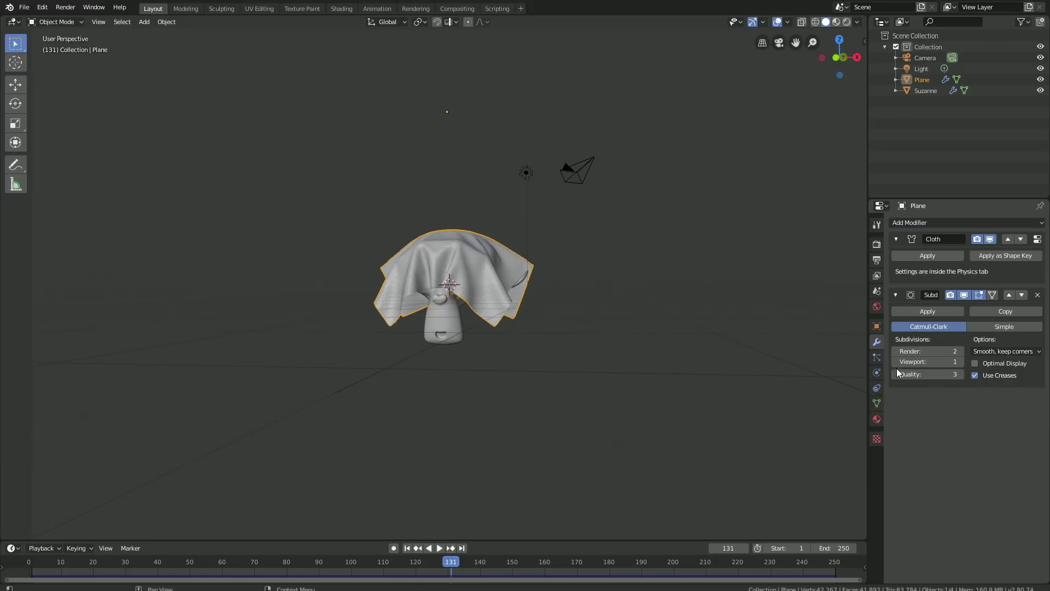
{"action": "left_click", "coordinate": [961, 351]}
{"action": "left_click", "coordinate": [961, 361]}
{"action": "left_click", "coordinate": [961, 362]}
{"action": "mouse_move", "coordinate": [596, 296]}
{"action": "middle_mouse_down", "text": "ctrl"}
{"action": "mouse_move", "coordinate": [586, 322]}
{"action": "mouse_move", "coordinate": [599, 311]}
{"action": "middle_mouse_up", "text": "ctrl"}
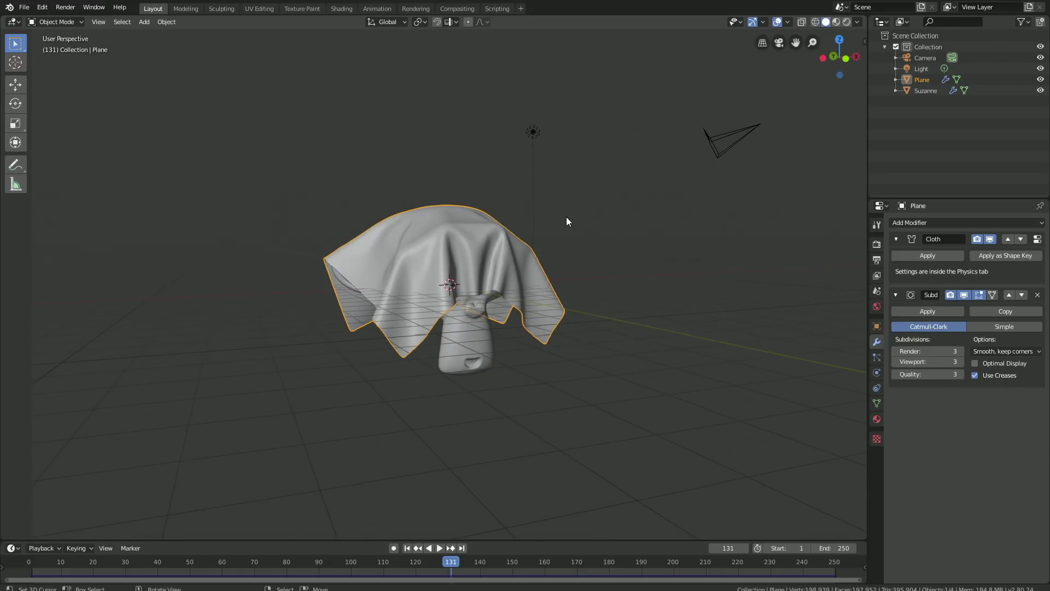
Step: Add a Solidify modifier with thickness -0.01 m to the cloth
{"action": "left_click", "coordinate": [901, 223]}
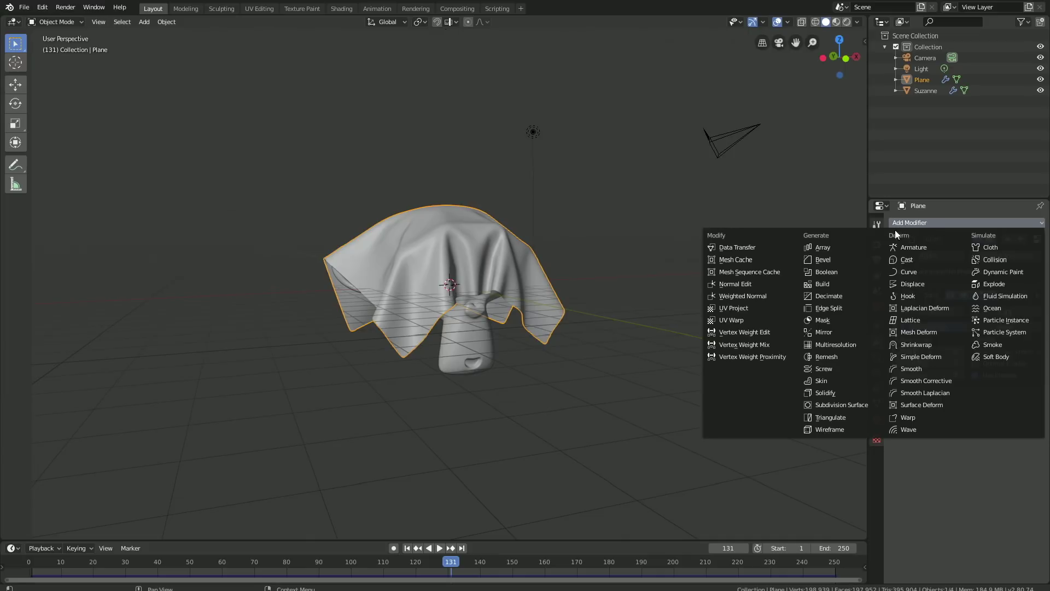
{"action": "left_click", "coordinate": [863, 391]}
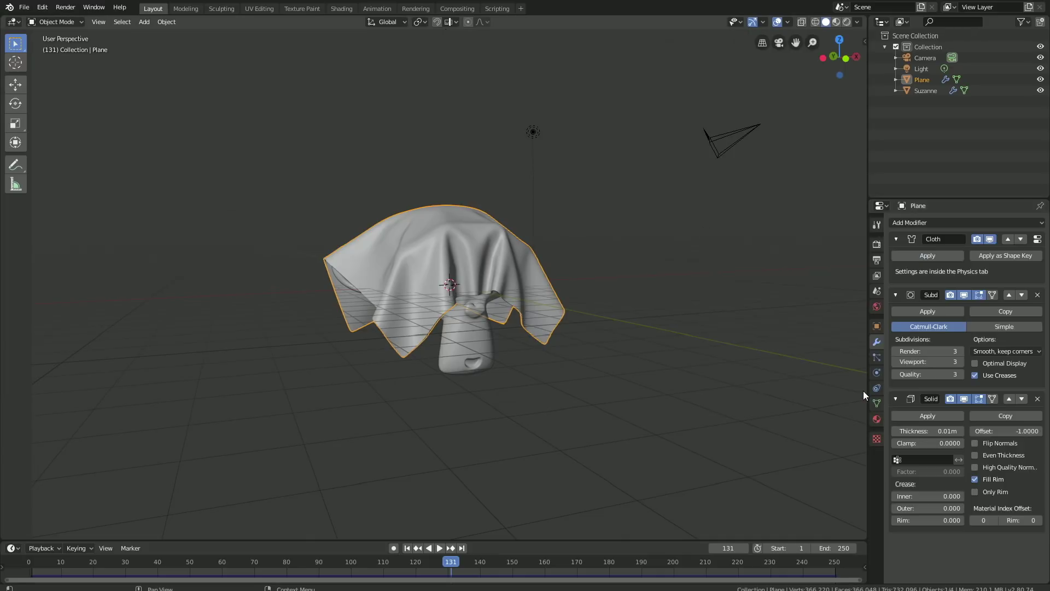
{"action": "left_click", "coordinate": [915, 431]}
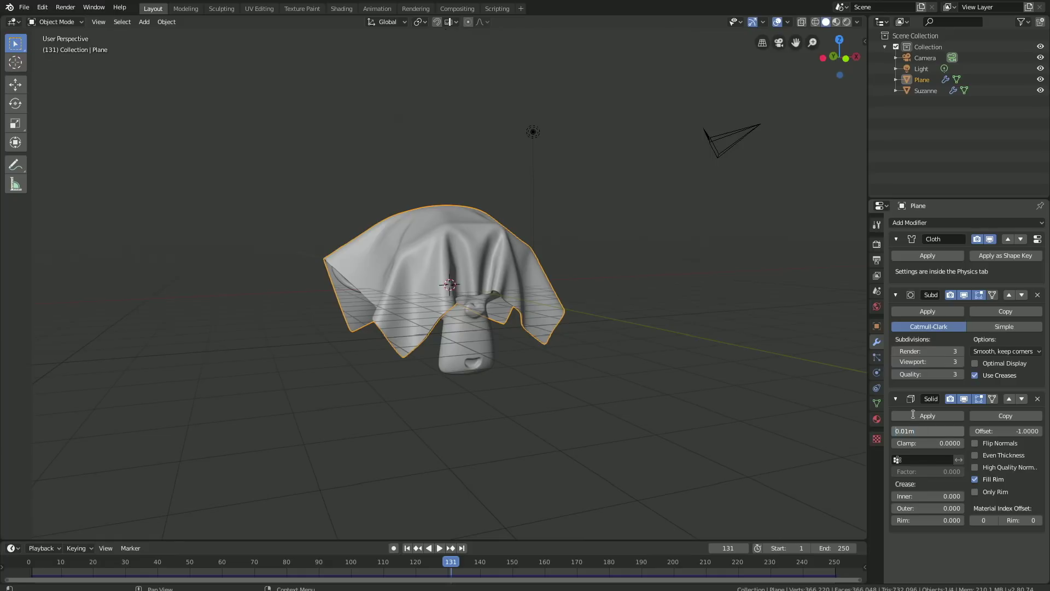
{"action": "key", "text": "Home"}
{"action": "type", "text": "-"}
{"action": "key", "text": "Return"}
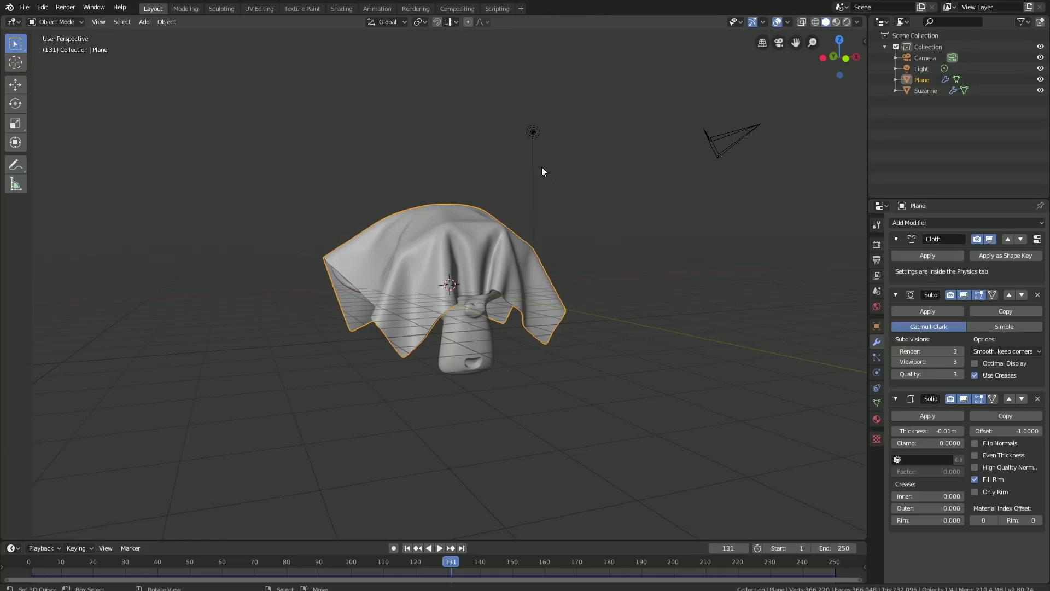
Step: Select the light and change it into a Sun lamp
{"action": "left_click", "coordinate": [532, 133]}
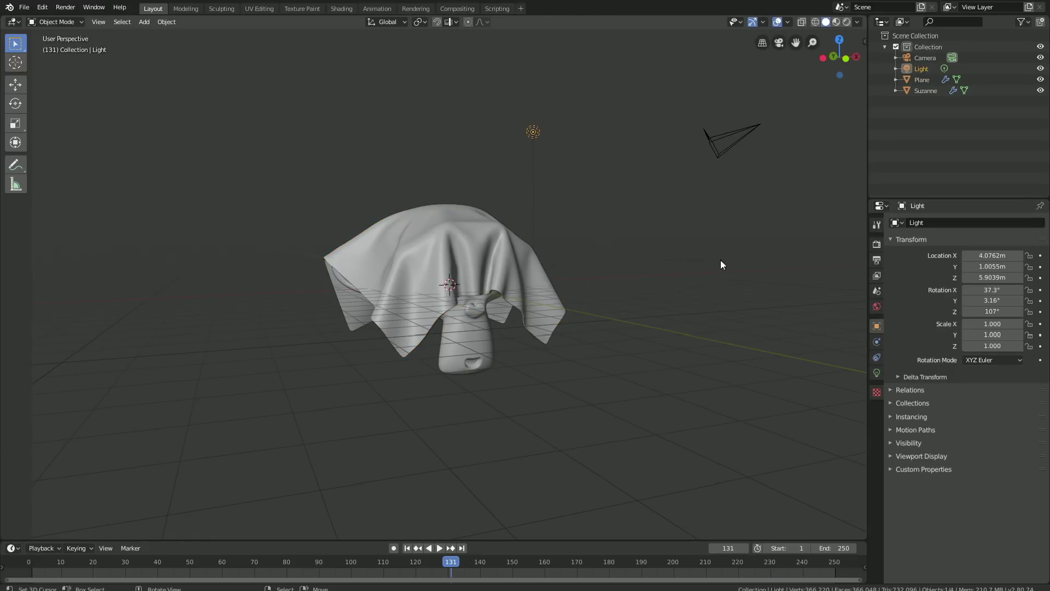
{"action": "left_click", "coordinate": [877, 372]}
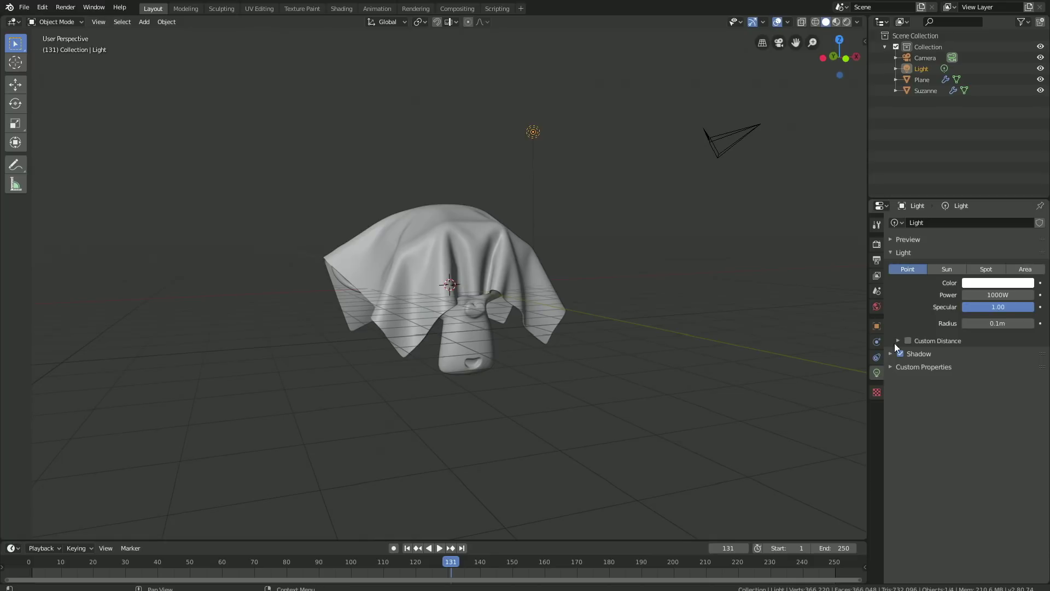
{"action": "left_click", "coordinate": [946, 269]}
{"action": "middle_click_drag", "start_coordinate": [806, 294], "coordinate": [674, 327]}
Step: Rotate the sun -76.7° around Z and set its strength to 15
{"action": "key", "text": "r"}
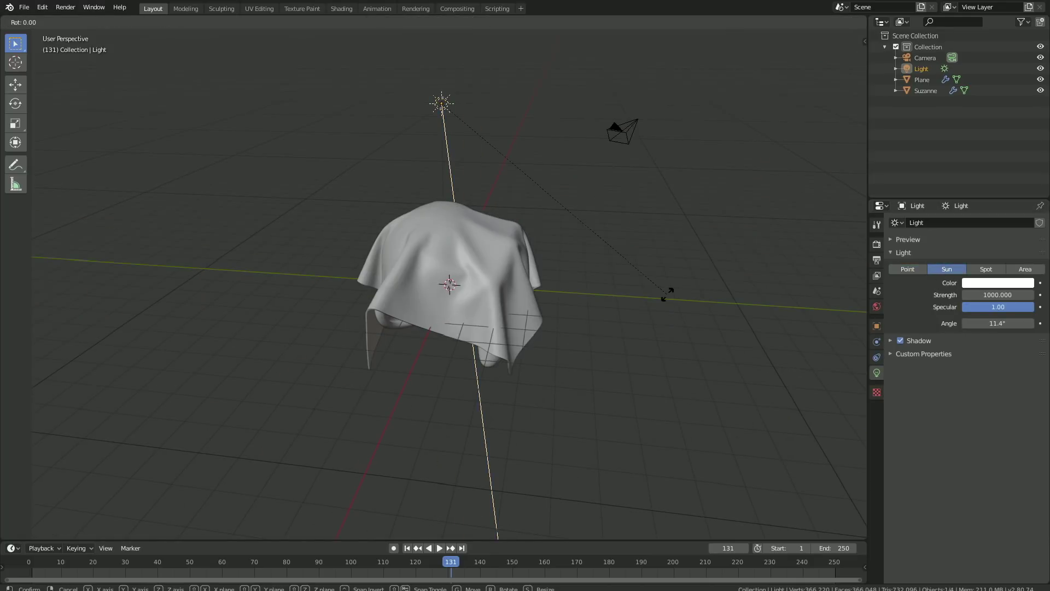
{"action": "left_click", "coordinate": [365, 272]}
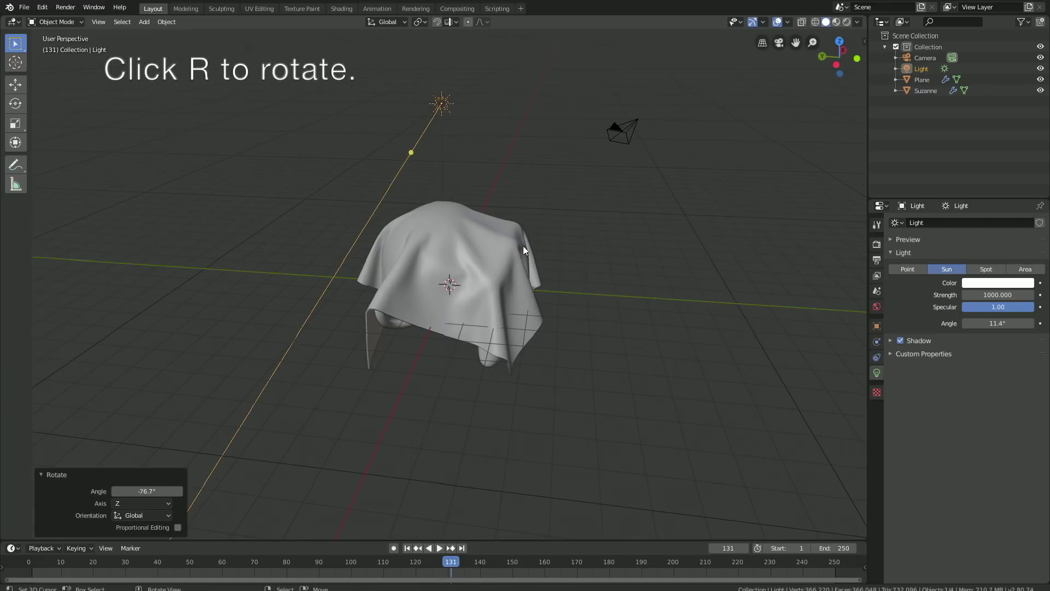
{"action": "middle_click_drag", "start_coordinate": [523, 246], "coordinate": [690, 248]}
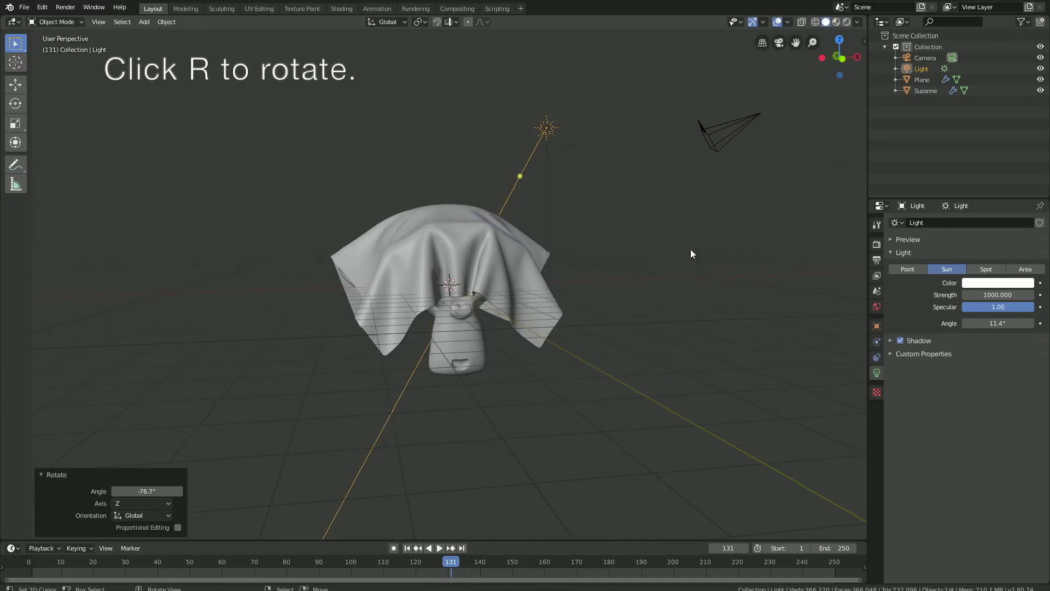
{"action": "left_click", "coordinate": [988, 295]}
{"action": "type", "text": "15"}
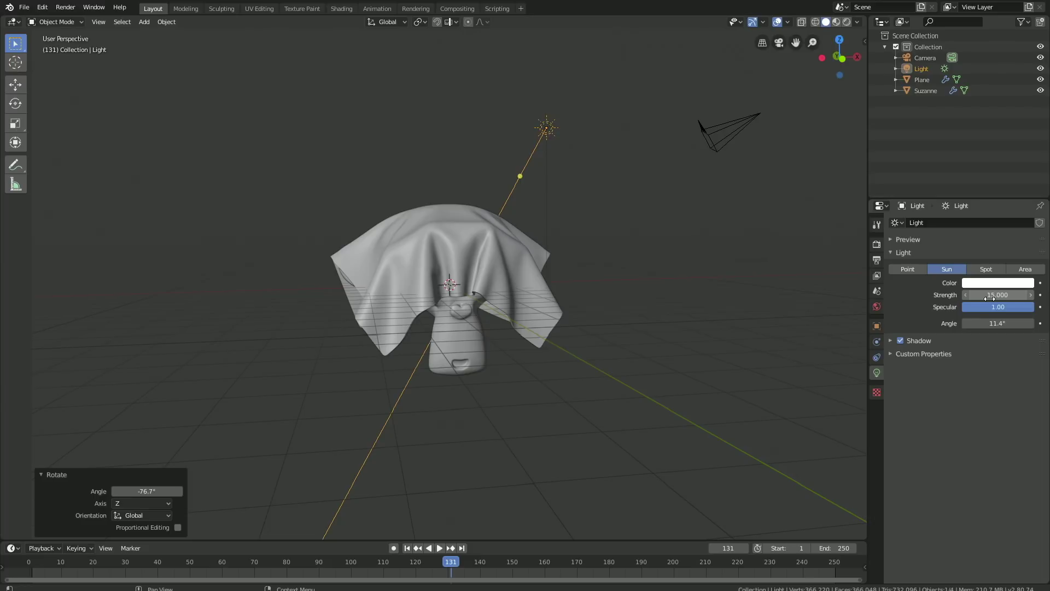
{"action": "key", "text": "Return"}
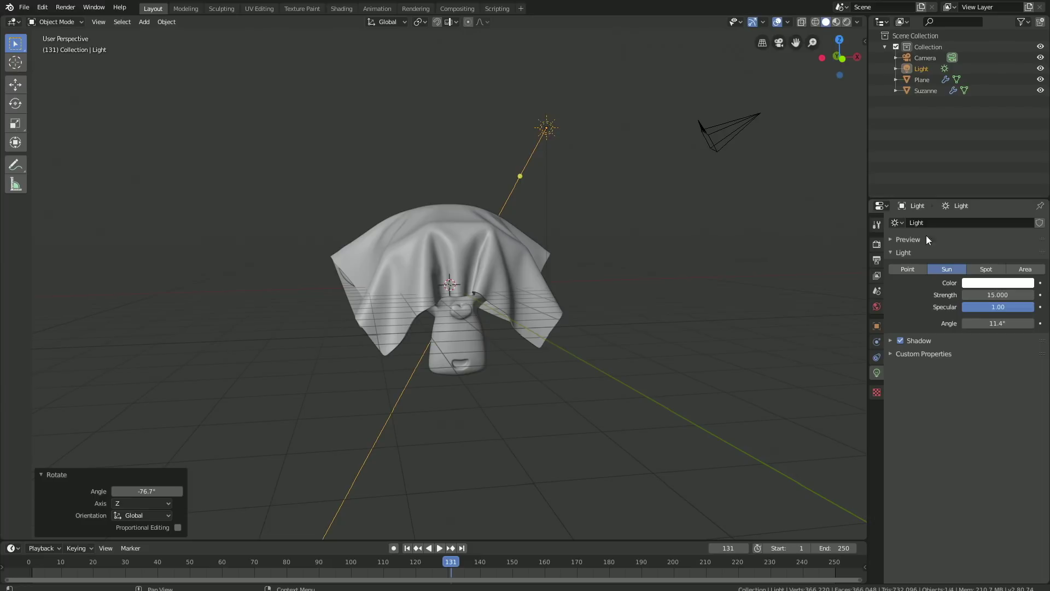
Step: Switch the viewport to Rendered shading and render with Cycles on GPU Compute
{"action": "left_click", "coordinate": [847, 22]}
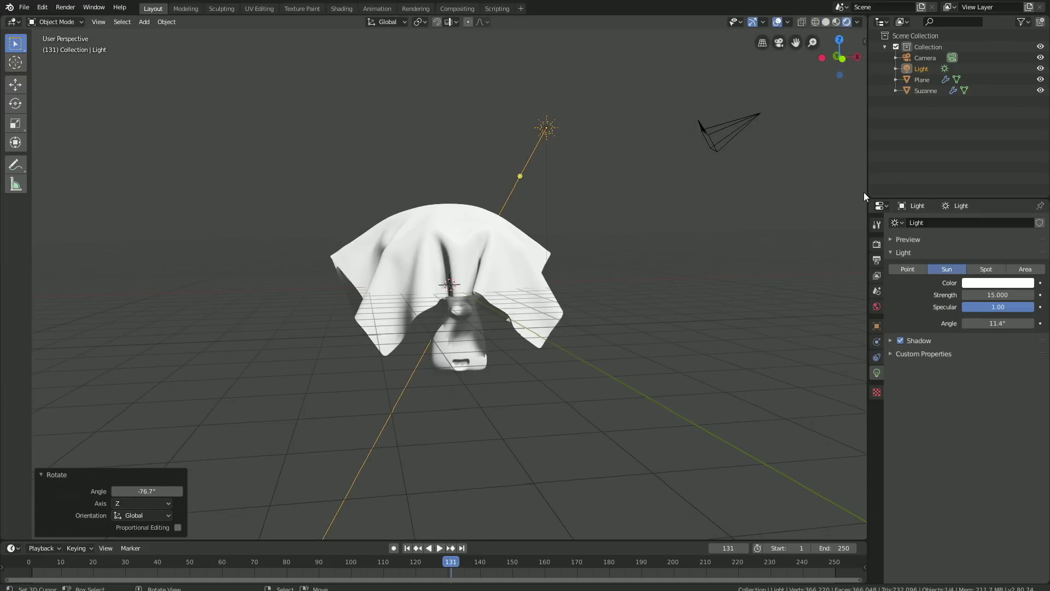
{"action": "left_click", "coordinate": [876, 245]}
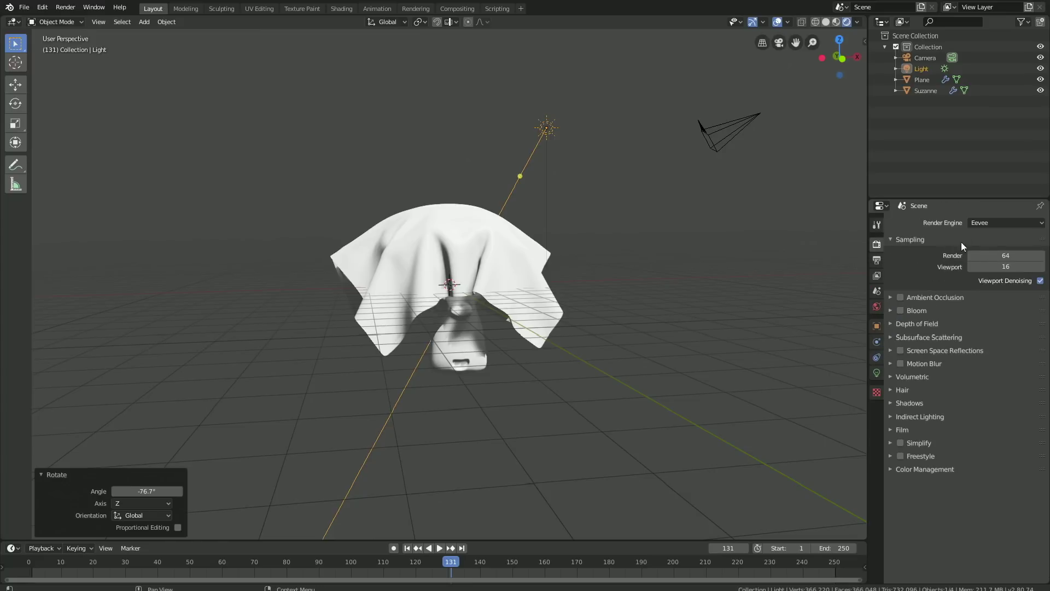
{"action": "left_click", "coordinate": [975, 219]}
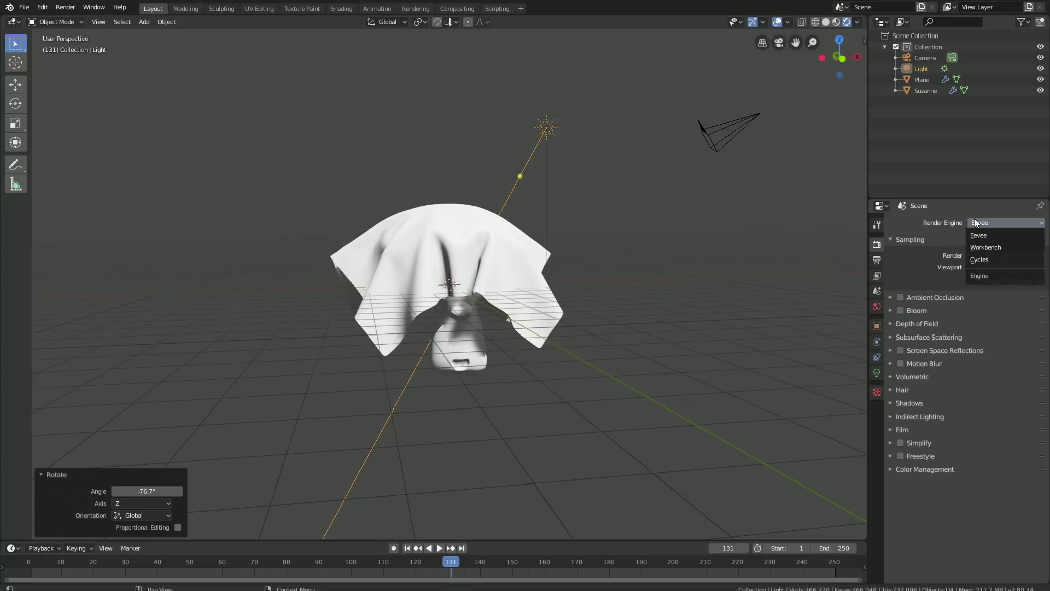
{"action": "left_click", "coordinate": [983, 260]}
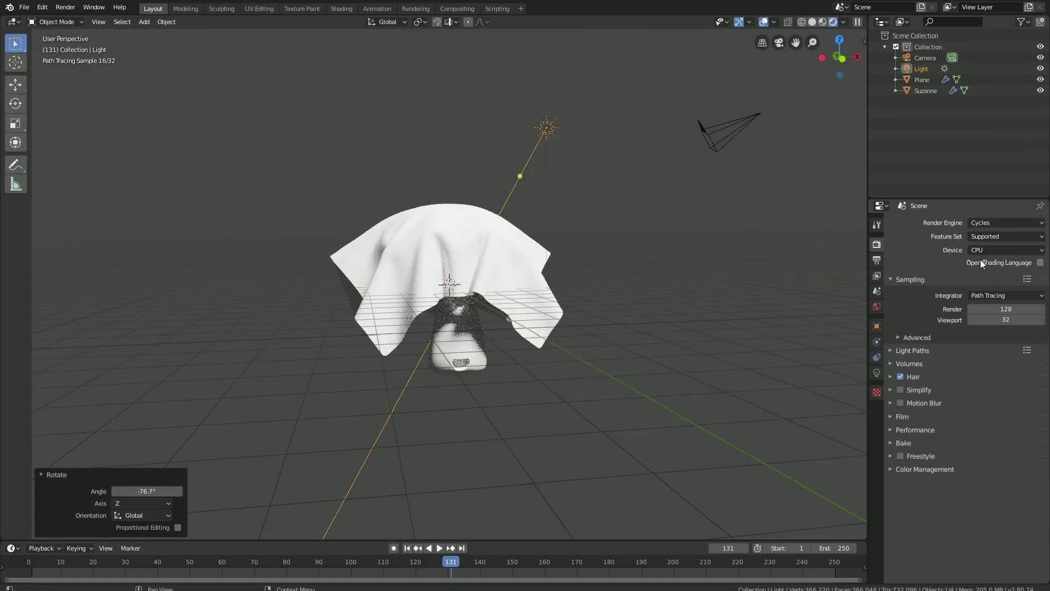
{"action": "left_click", "coordinate": [985, 250]}
{"action": "left_click", "coordinate": [988, 276]}
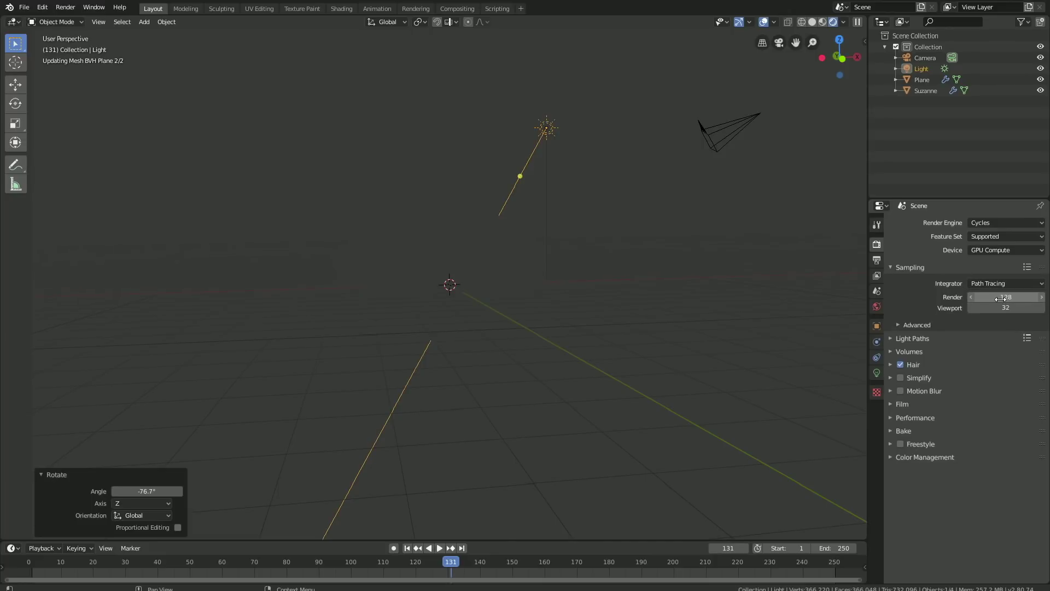
Step: Set both render and viewport samples to 200
{"action": "left_click_drag", "start_coordinate": [1001, 298], "coordinate": [1000, 308]}
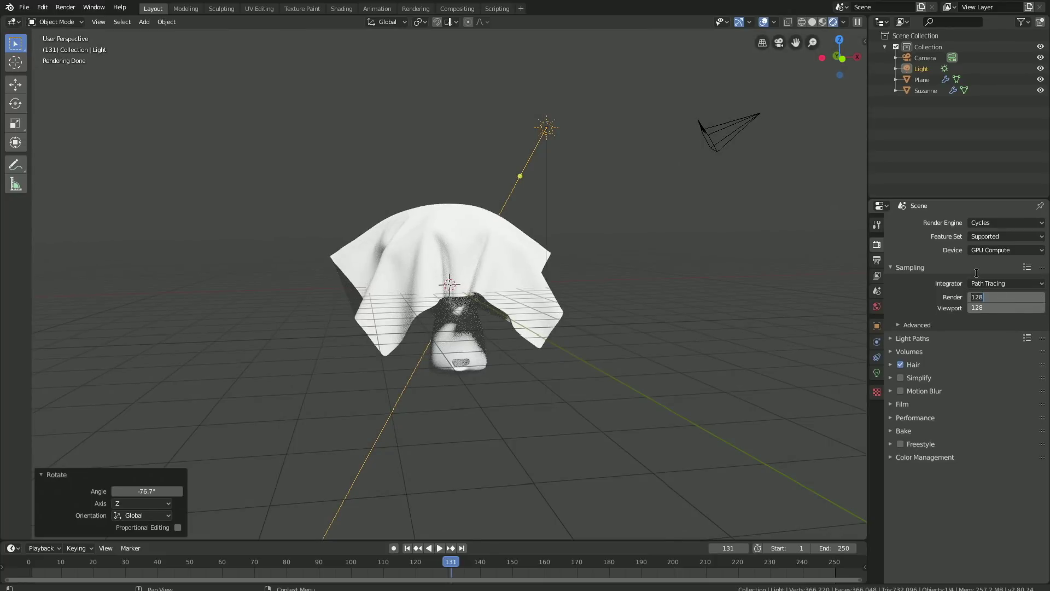
{"action": "type", "text": "200"}
{"action": "key", "text": "Return"}
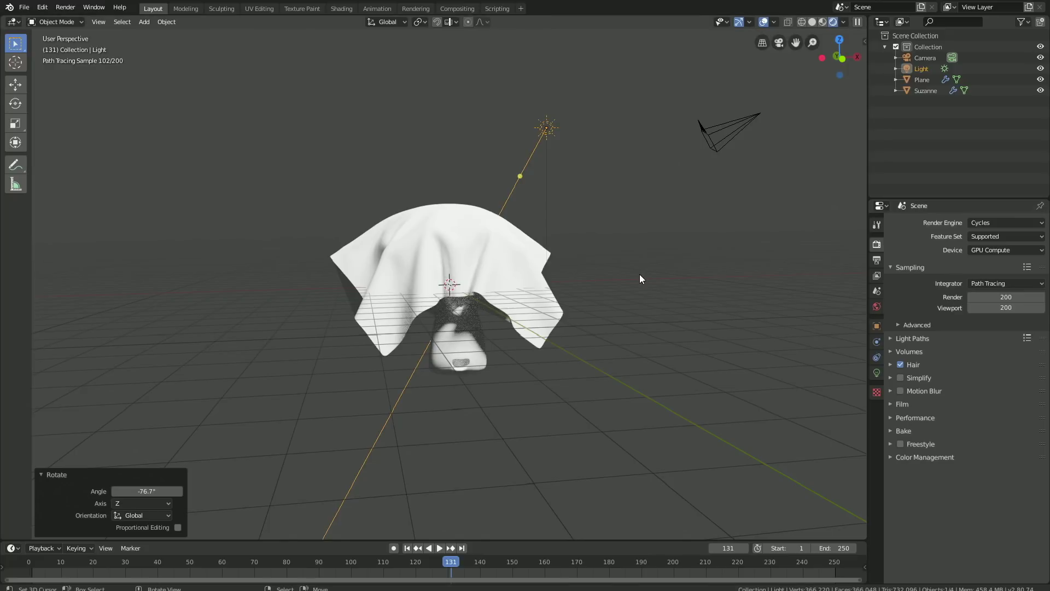
{"action": "middle_click_drag", "start_coordinate": [641, 278], "coordinate": [646, 270]}
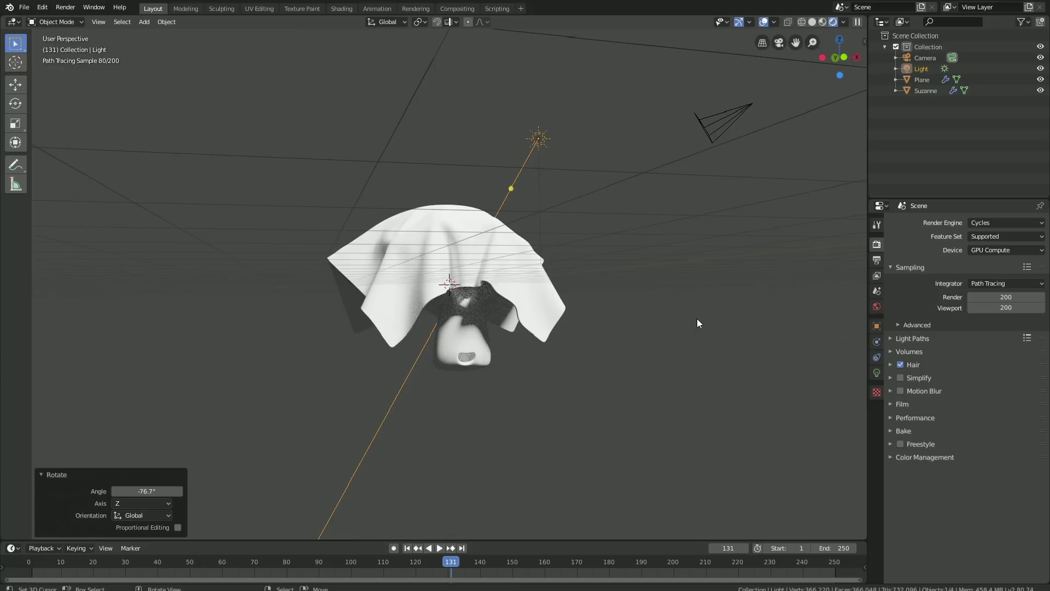
Step: Set the world background colour value to 1.0 so it is pure white
{"action": "left_click", "coordinate": [877, 306]}
{"action": "left_click", "coordinate": [987, 286]}
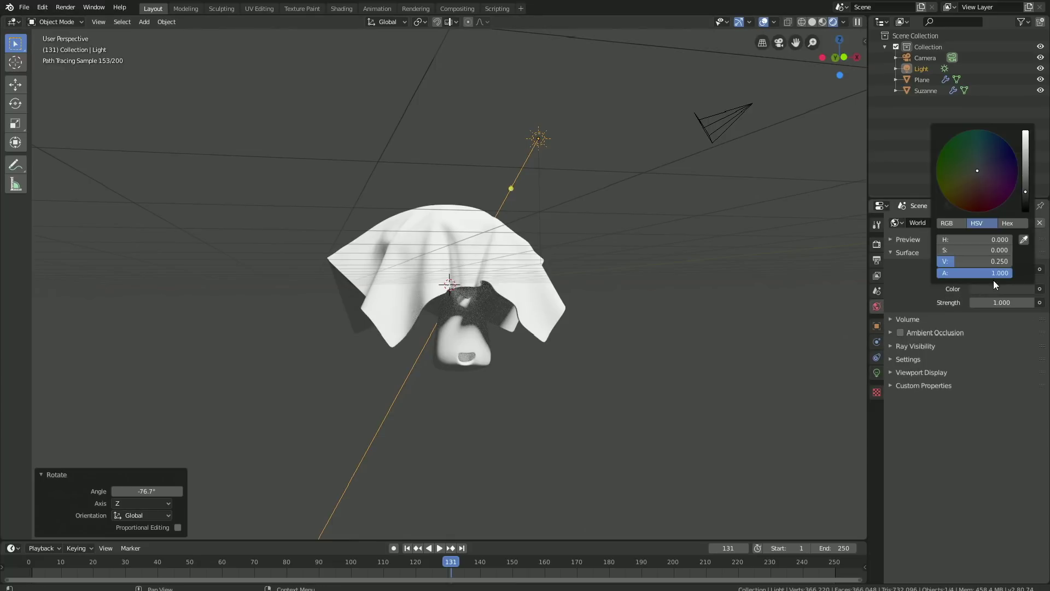
{"action": "left_click", "coordinate": [1027, 134]}
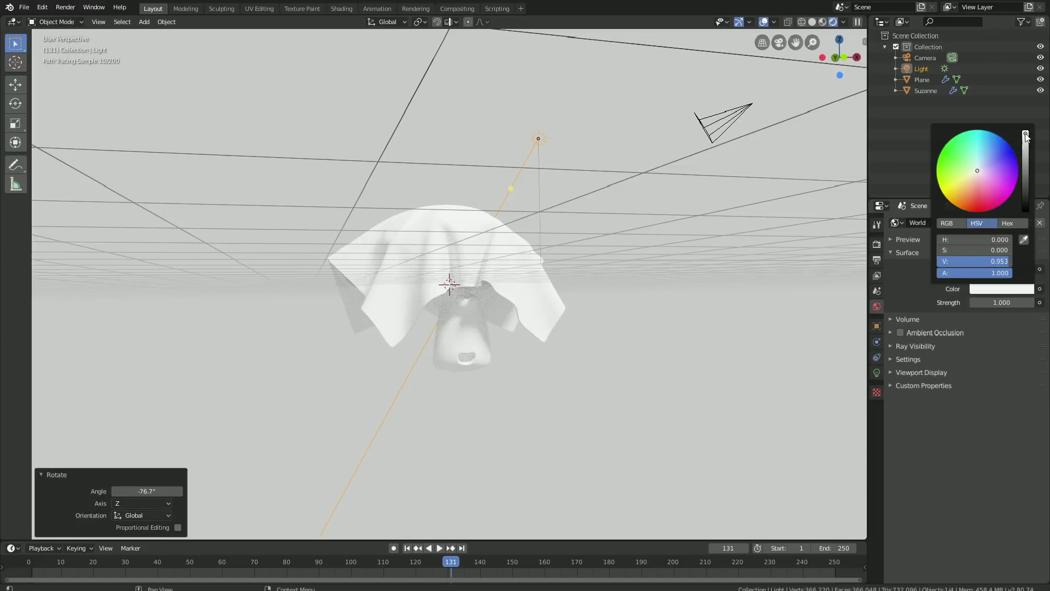
Step: Give the cloth plane a new Diffuse BSDF material coloured blue
{"action": "middle_click_drag", "start_coordinate": [665, 241], "coordinate": [680, 235]}
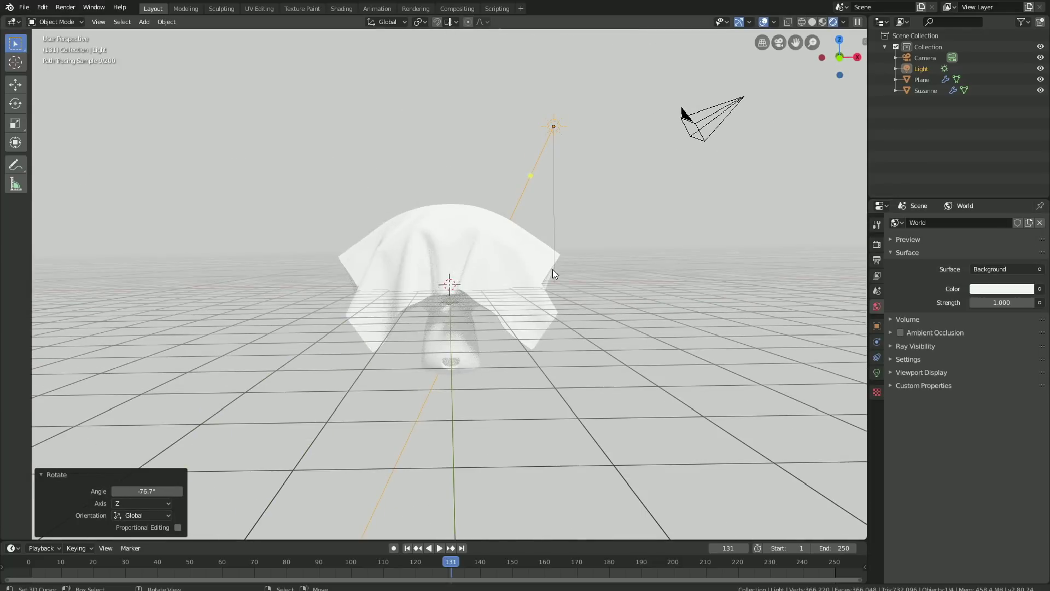
{"action": "left_click", "coordinate": [532, 272]}
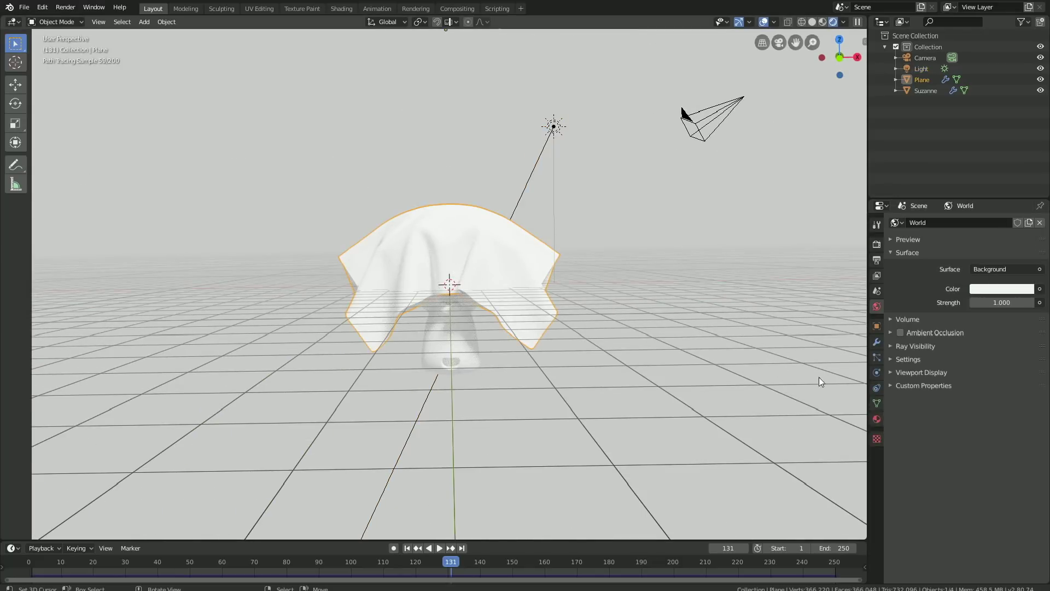
{"action": "left_click", "coordinate": [877, 418]}
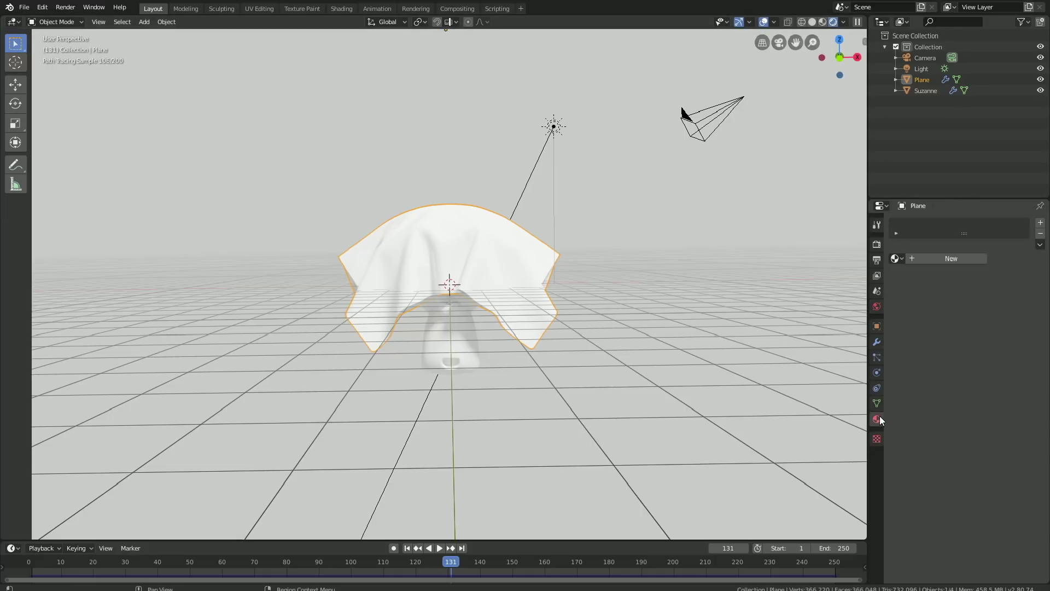
{"action": "left_click", "coordinate": [949, 258]}
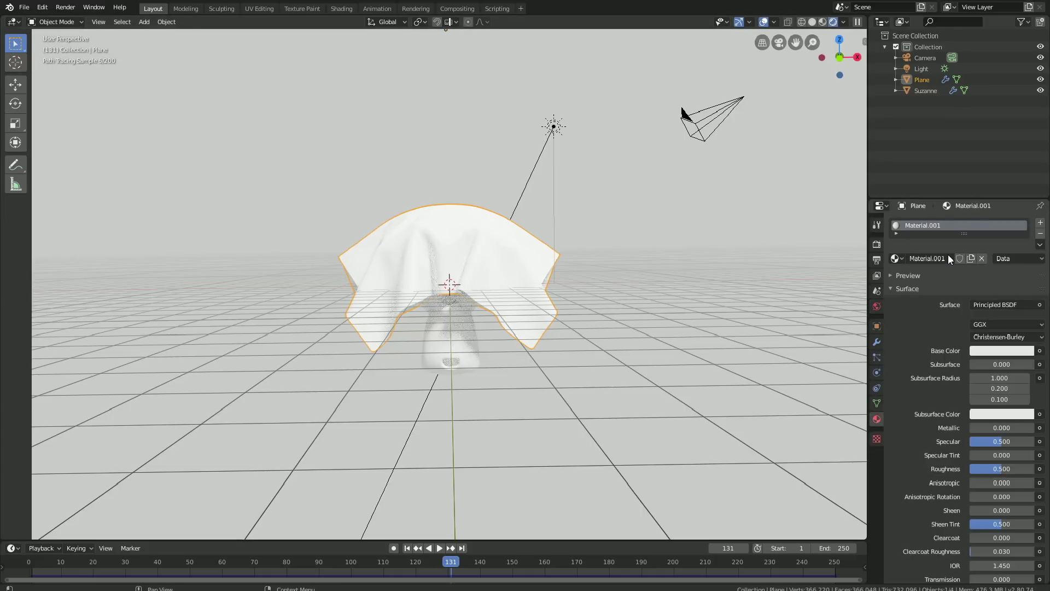
{"action": "left_click", "coordinate": [978, 304]}
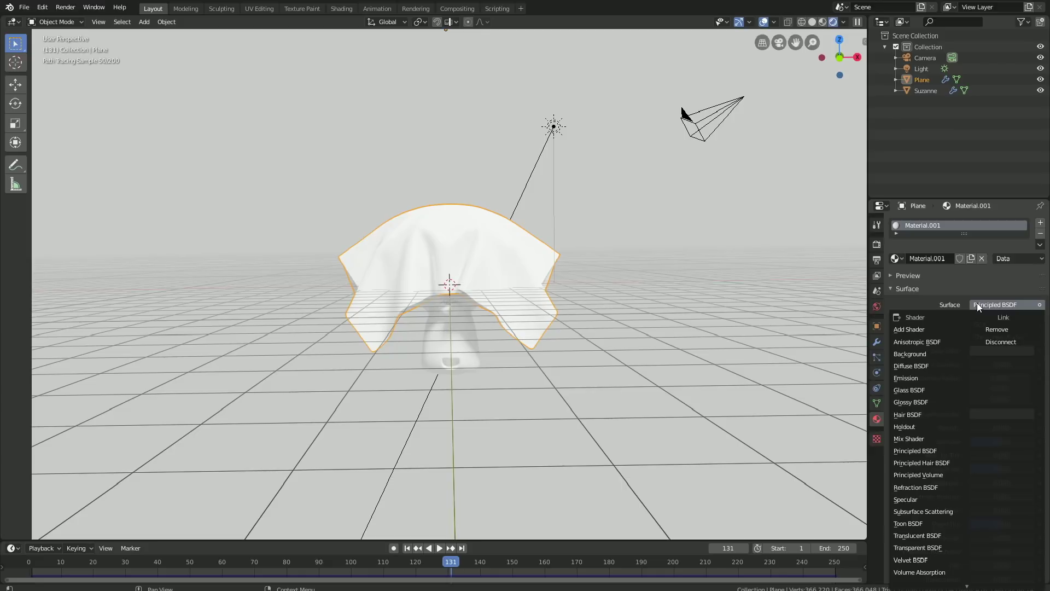
{"action": "left_click", "coordinate": [927, 367]}
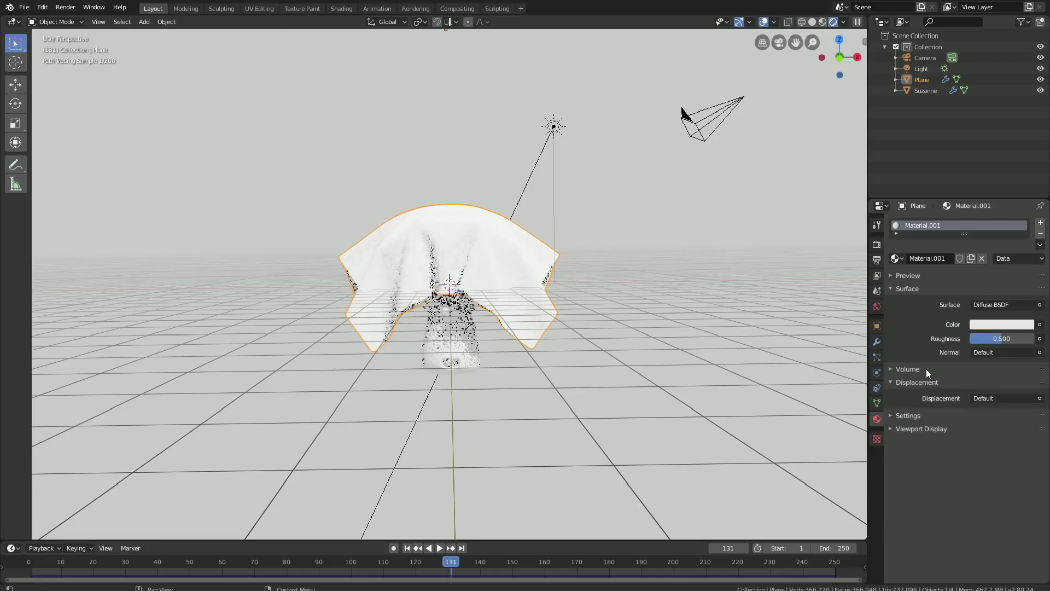
{"action": "left_click", "coordinate": [985, 325]}
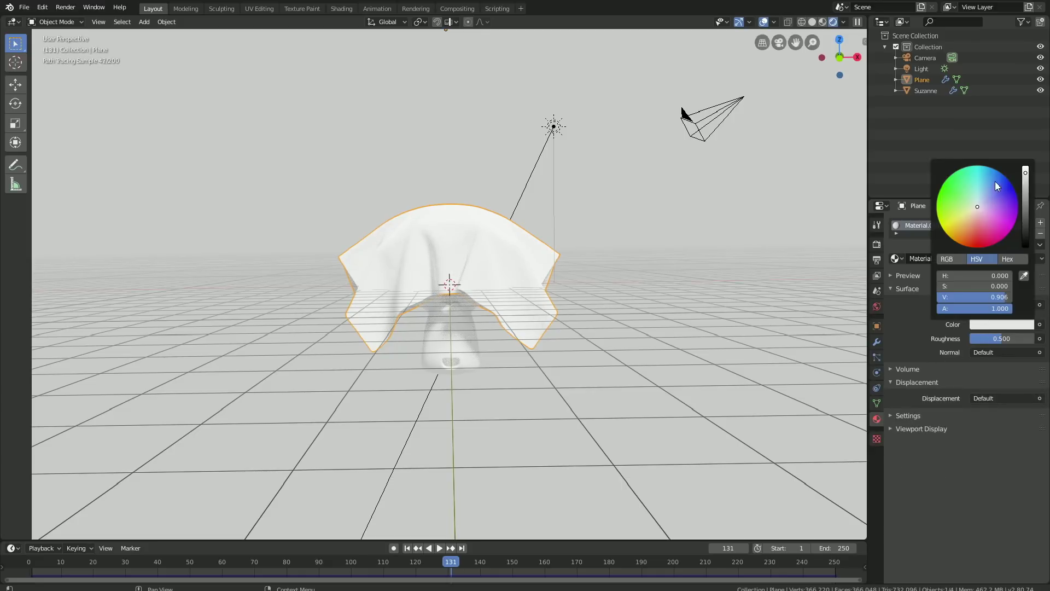
{"action": "left_click_drag", "start_coordinate": [996, 182], "coordinate": [1003, 179]}
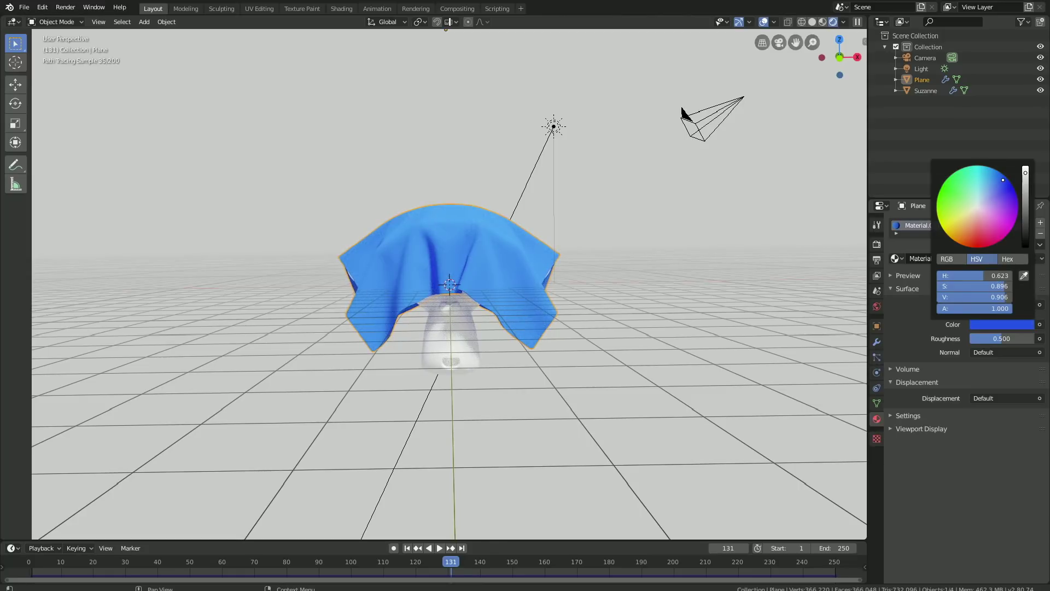
{"action": "left_click", "coordinate": [462, 327]}
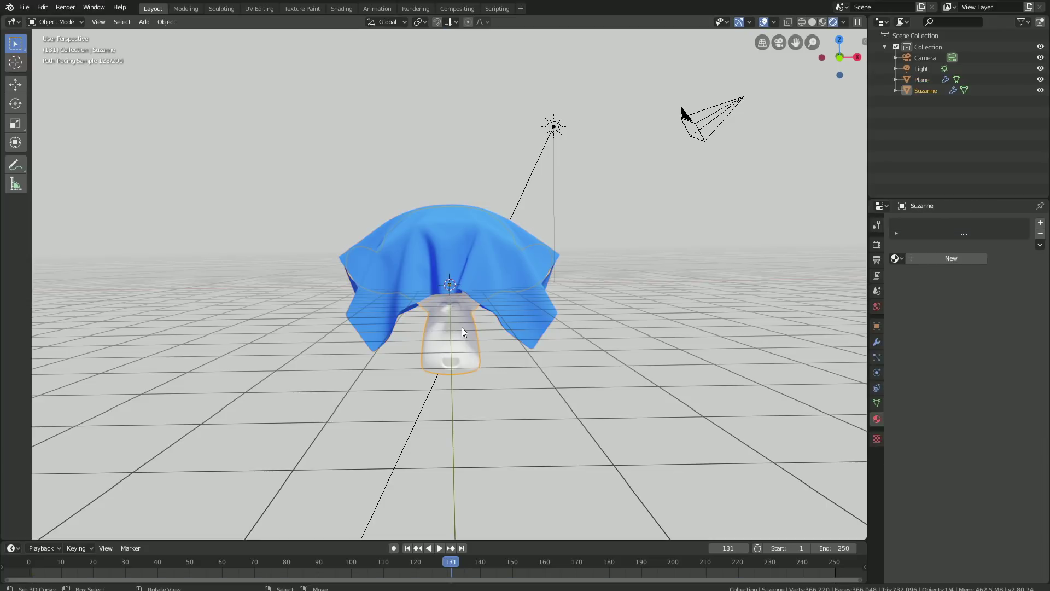
Step: Hide overlays, go to frame 52, and give Suzanne a new near-black Principled BSDF material
{"action": "left_click", "coordinate": [763, 22]}
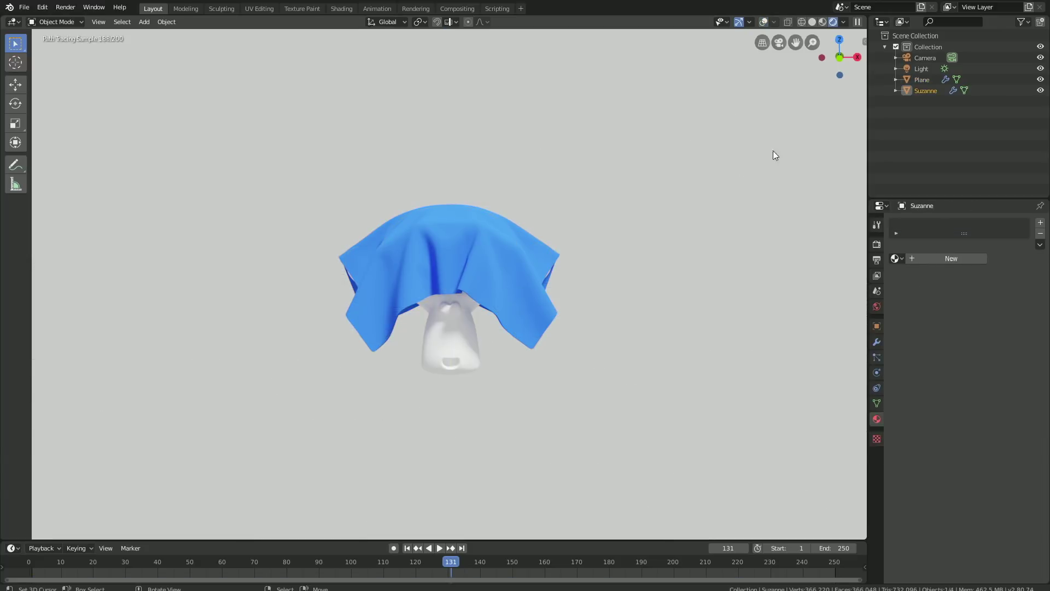
{"action": "left_click", "coordinate": [197, 577]}
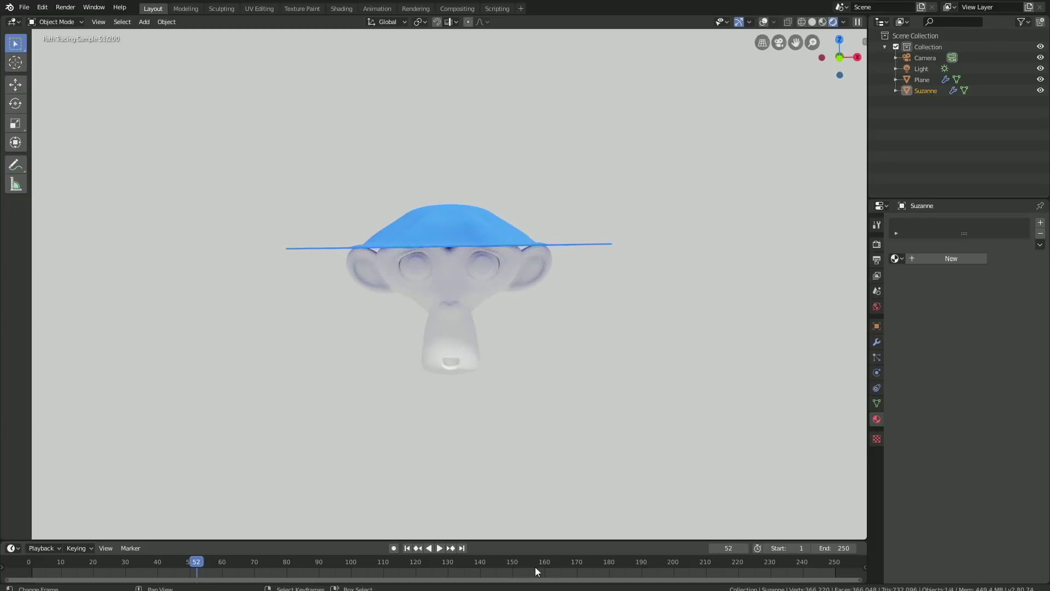
{"action": "left_click", "coordinate": [703, 574]}
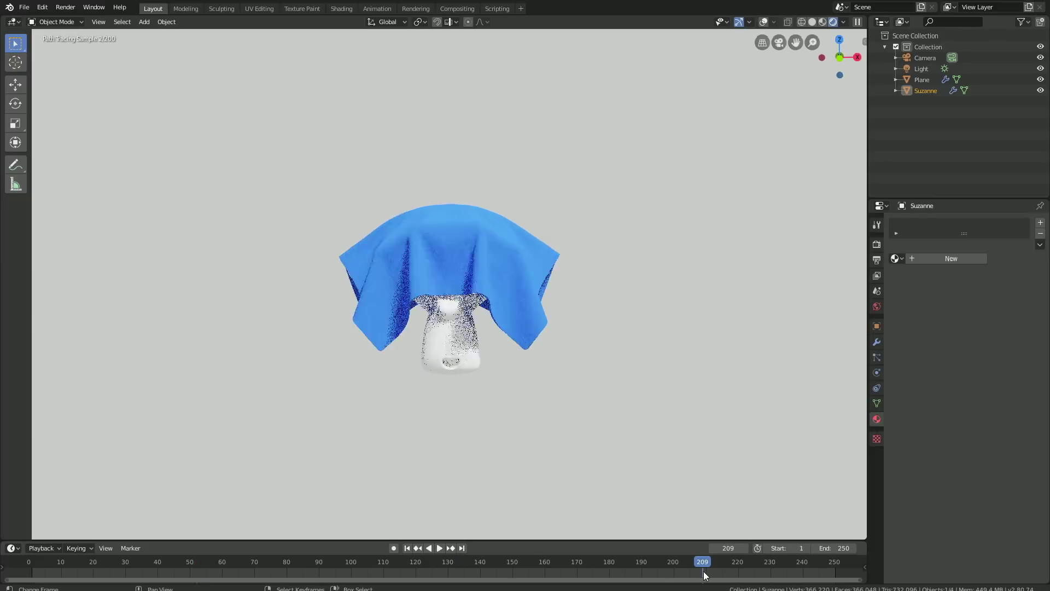
{"action": "left_click", "coordinate": [948, 260]}
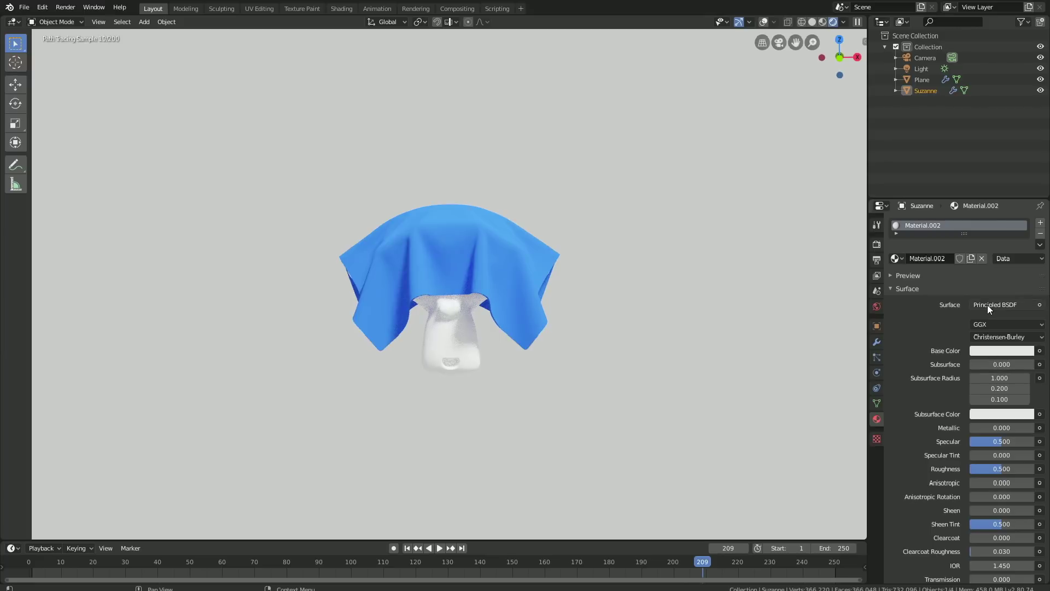
{"action": "left_click", "coordinate": [996, 349]}
{"action": "left_click", "coordinate": [1026, 258]}
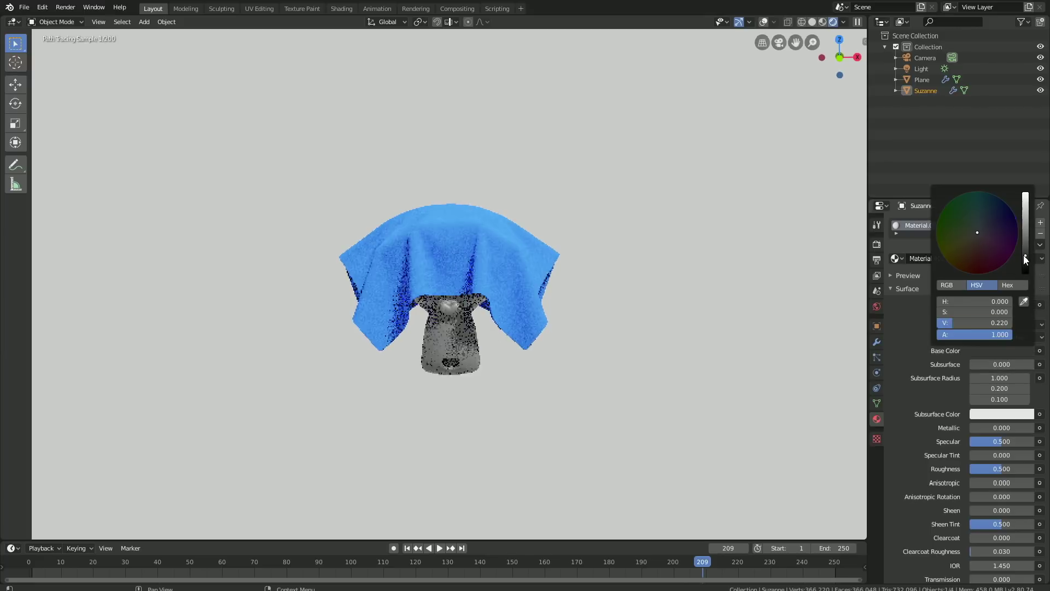
{"action": "left_click_drag", "start_coordinate": [1026, 260], "coordinate": [1025, 271]}
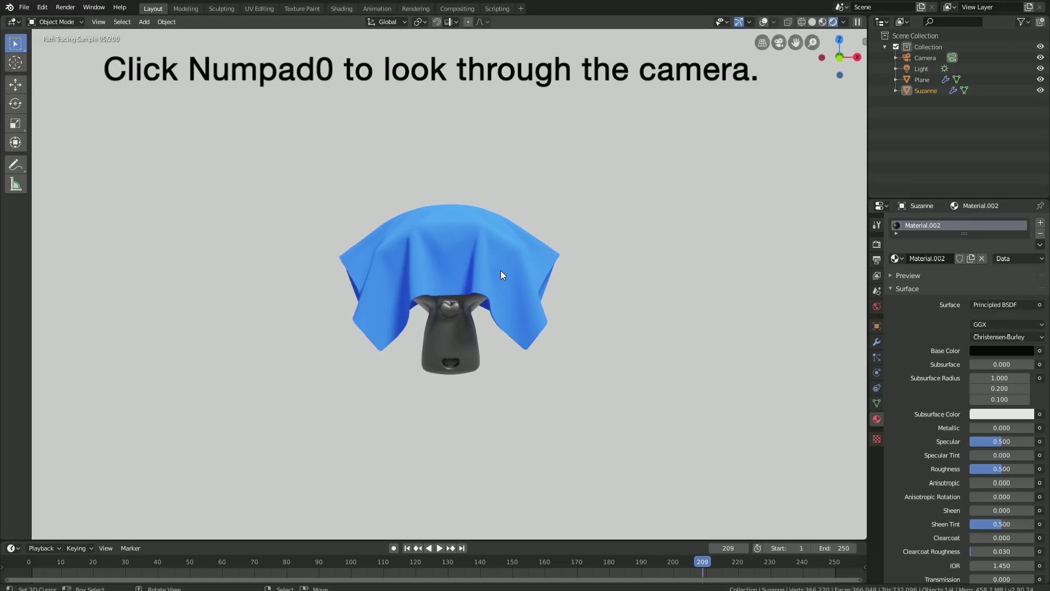
Step: Enable Lock Camera to View and orbit and pan the camera view to frame the draped Suzanne
{"action": "key", "text": "KP_0"}
{"action": "key", "text": "n"}
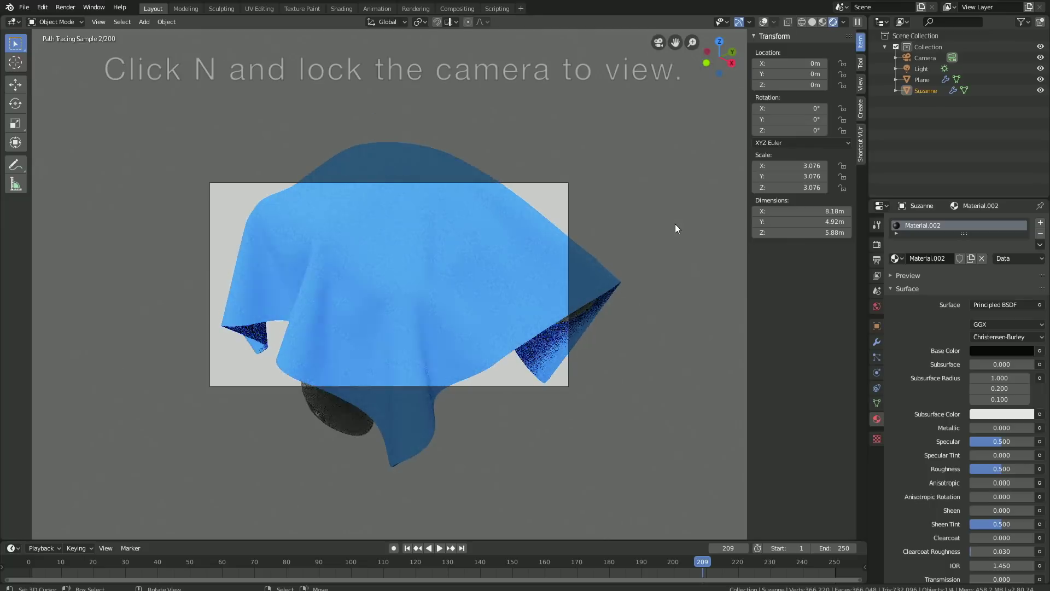
{"action": "left_click", "coordinate": [860, 86]}
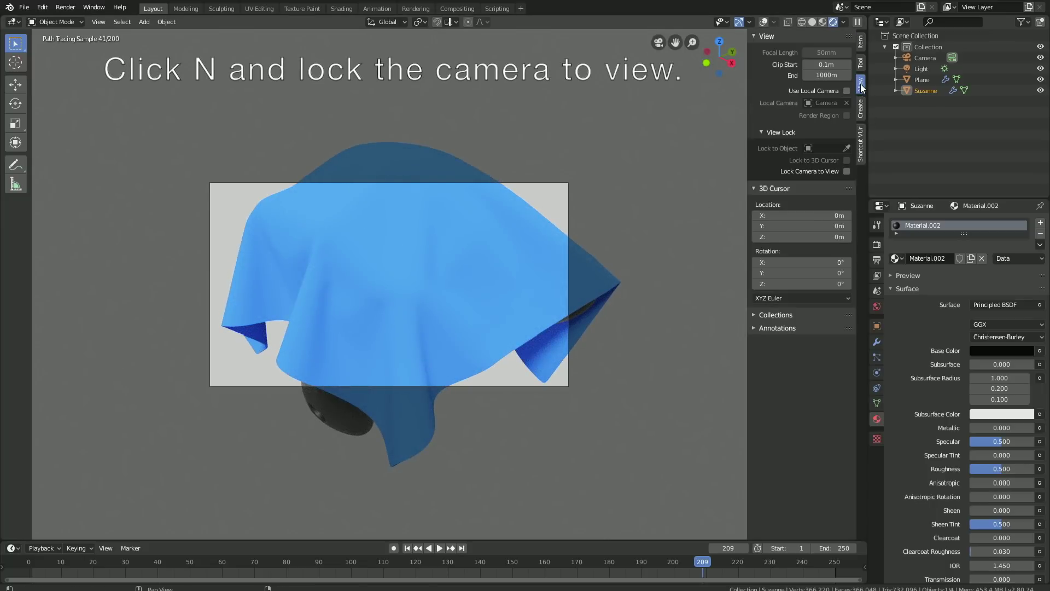
{"action": "left_click", "coordinate": [847, 170]}
{"action": "middle_click_drag", "start_coordinate": [439, 307], "coordinate": [497, 263]}
{"action": "middle_click_drag", "start_coordinate": [429, 249], "coordinate": [481, 254]}
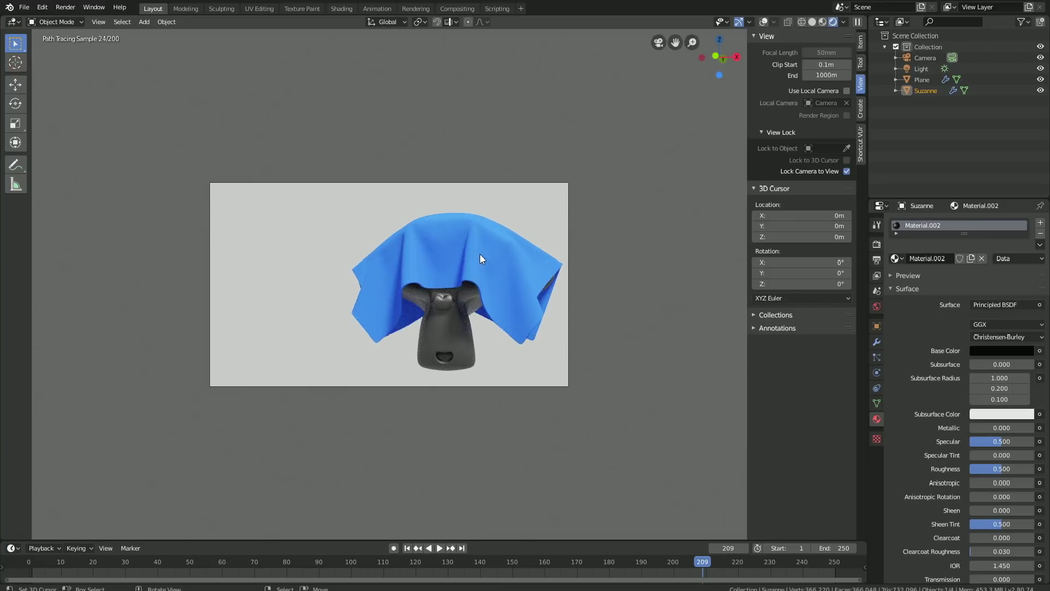
Step: Set Tiles X and Tiles Y to 512 in the Cycles Performance settings
{"action": "left_click", "coordinate": [876, 244]}
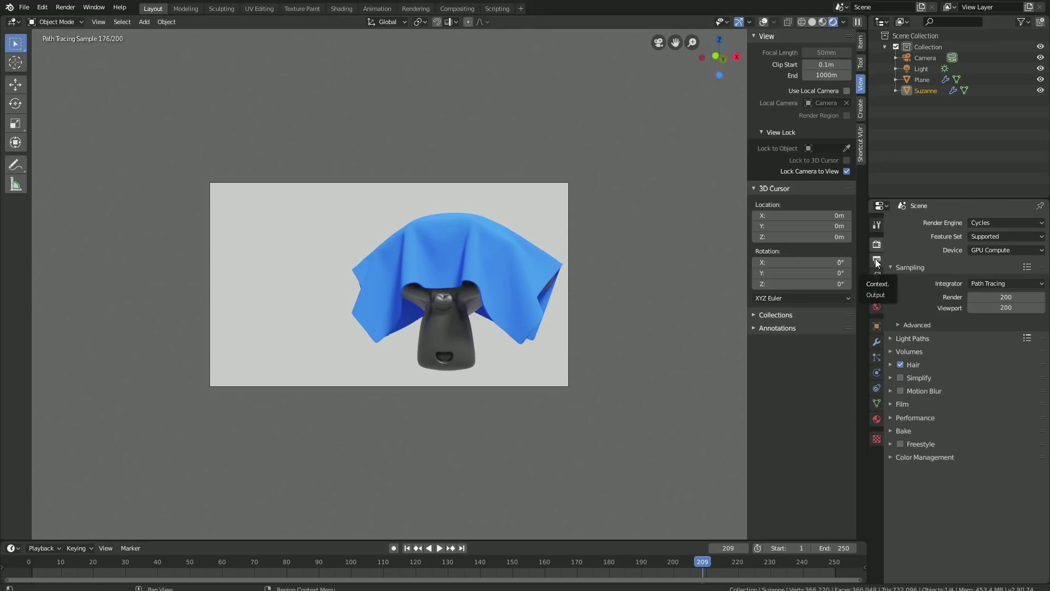
{"action": "left_click", "coordinate": [960, 417]}
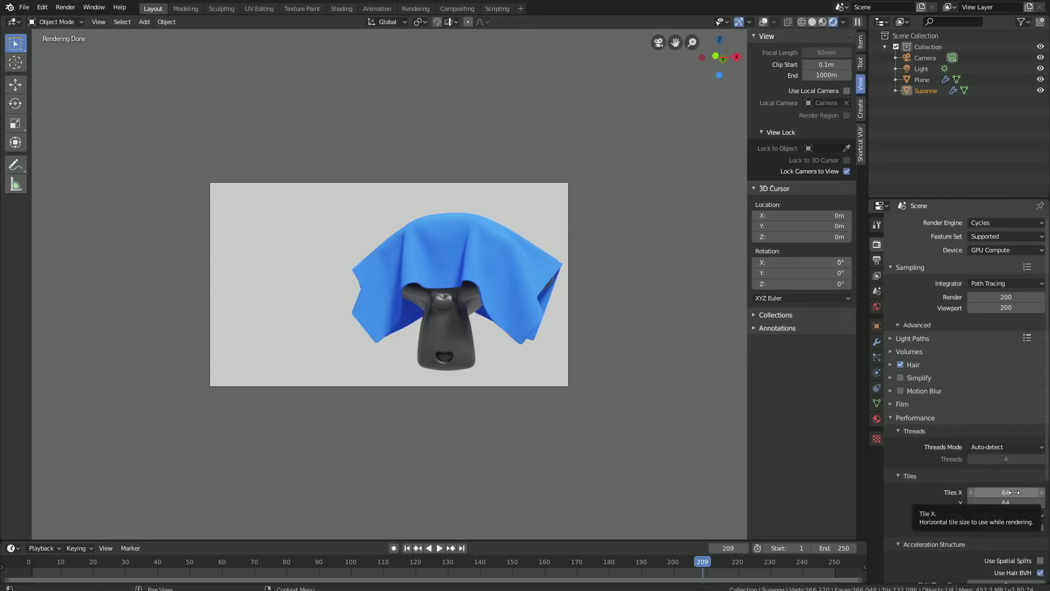
{"action": "left_click", "coordinate": [987, 492]}
{"action": "type", "text": "512"}
{"action": "key", "text": "Tab"}
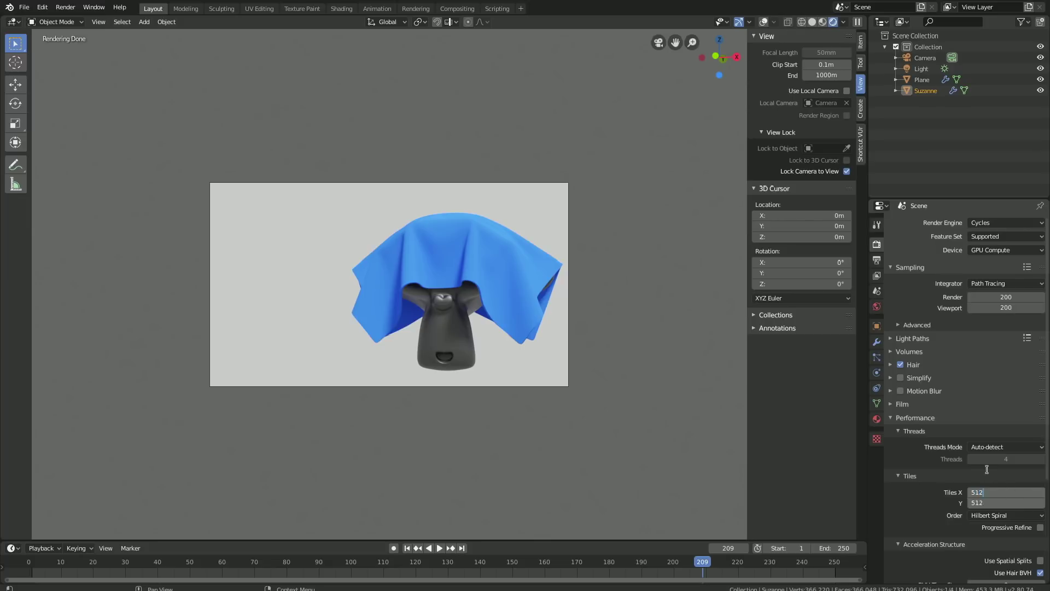
{"action": "type", "text": "512"}
{"action": "key", "text": "Return"}
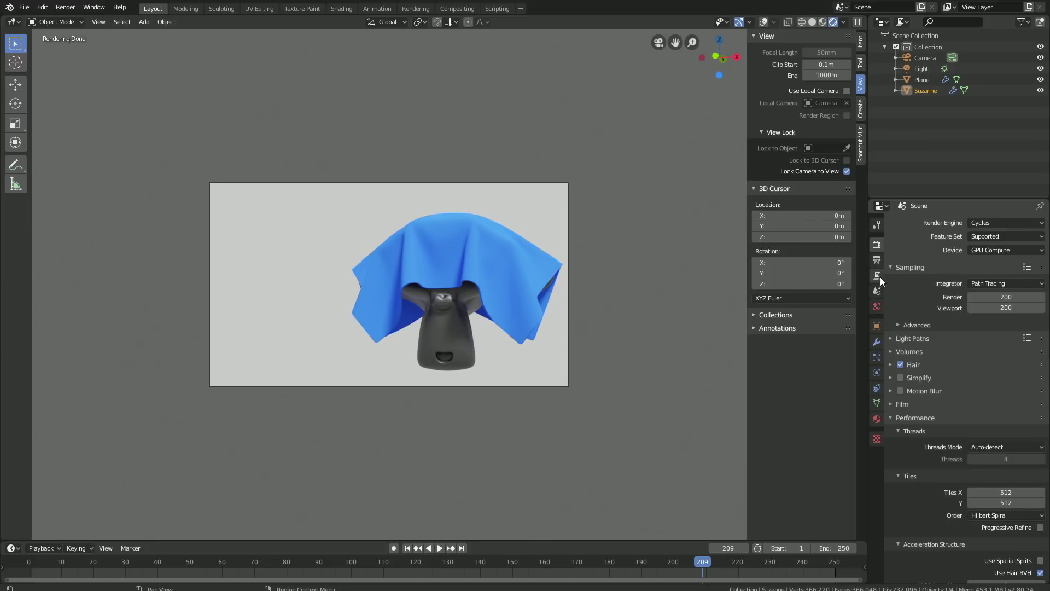
{"action": "left_click", "coordinate": [877, 261]}
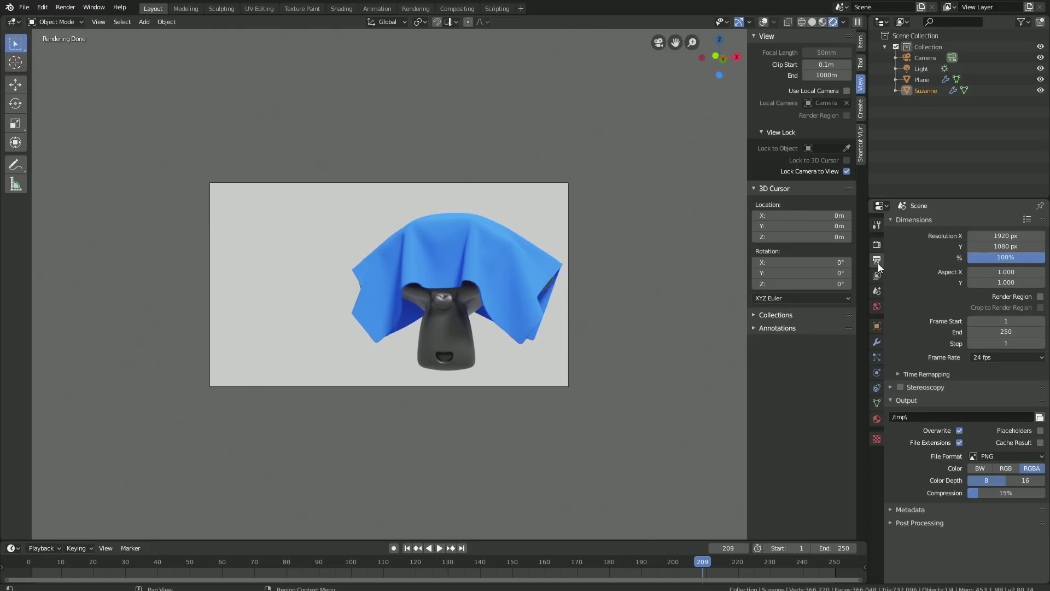
Step: Set the output to 30 fps and AVI JPEG format, then browse for the save location
{"action": "left_click", "coordinate": [985, 356]}
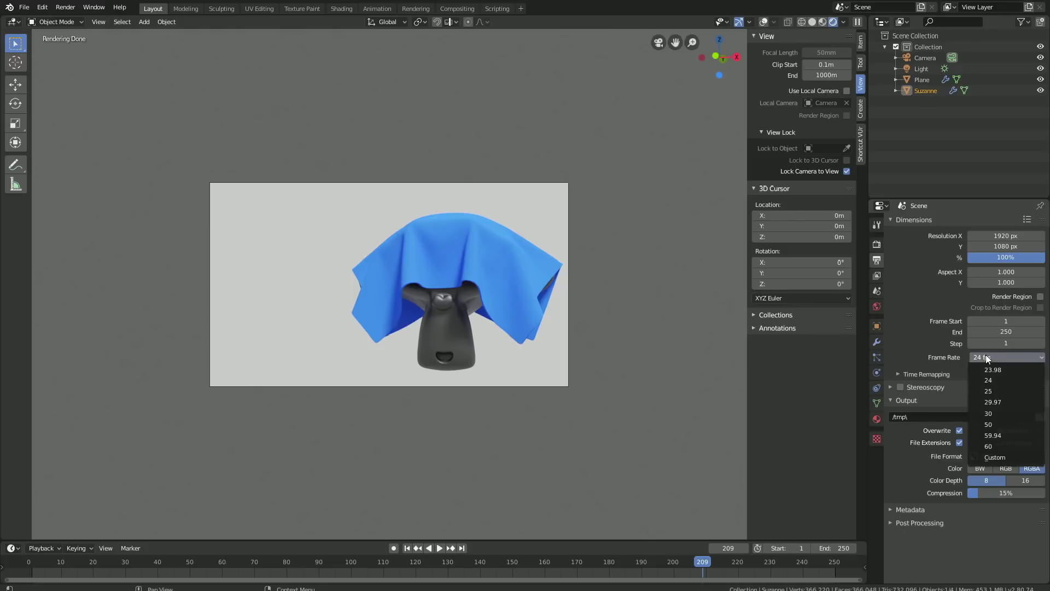
{"action": "left_click", "coordinate": [997, 412]}
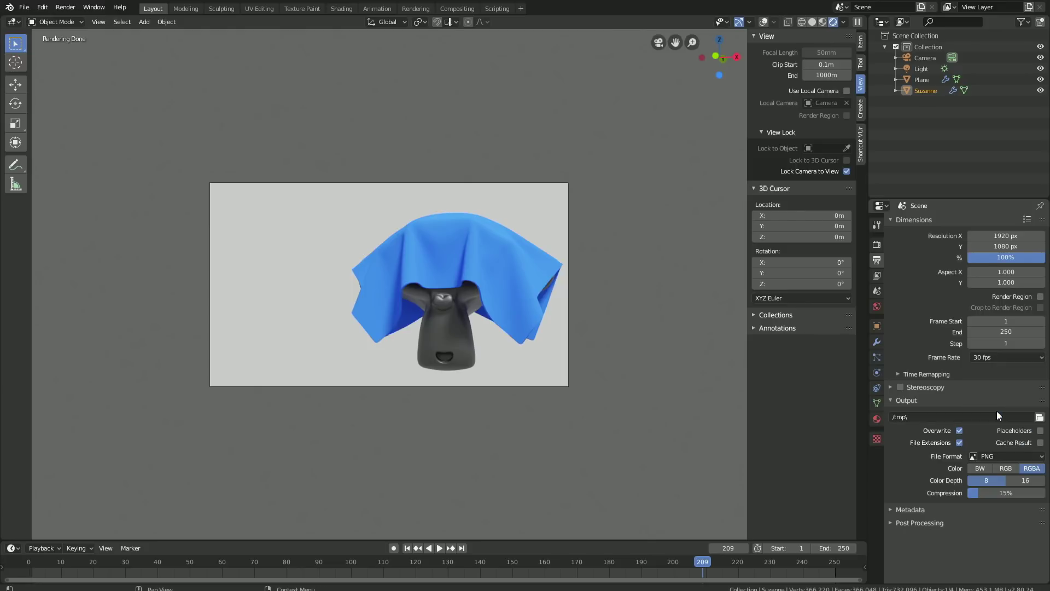
{"action": "left_click", "coordinate": [990, 455]}
{"action": "left_click", "coordinate": [994, 496]}
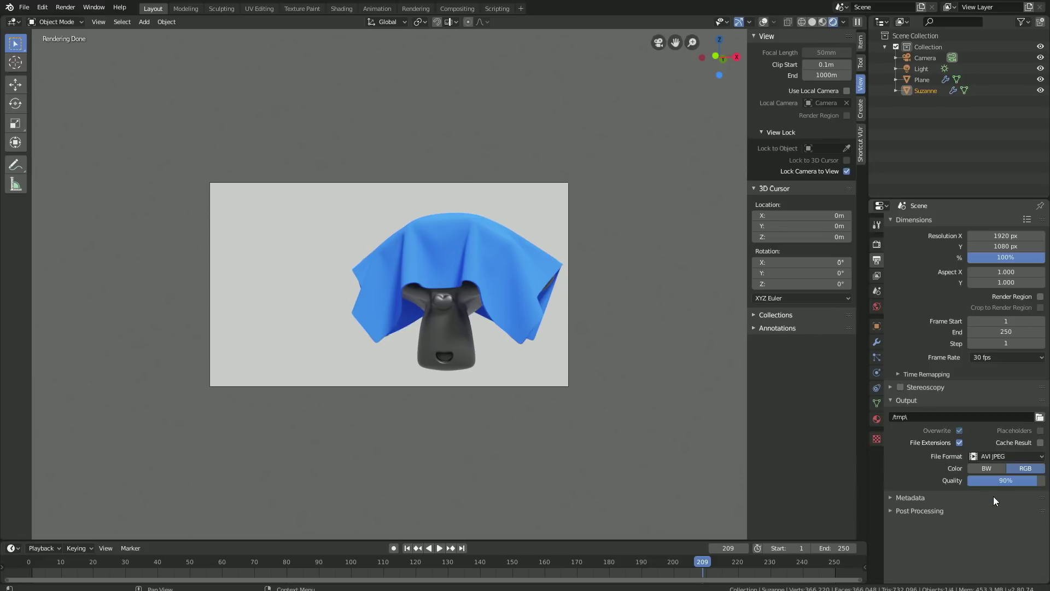
{"action": "left_click", "coordinate": [1039, 417]}
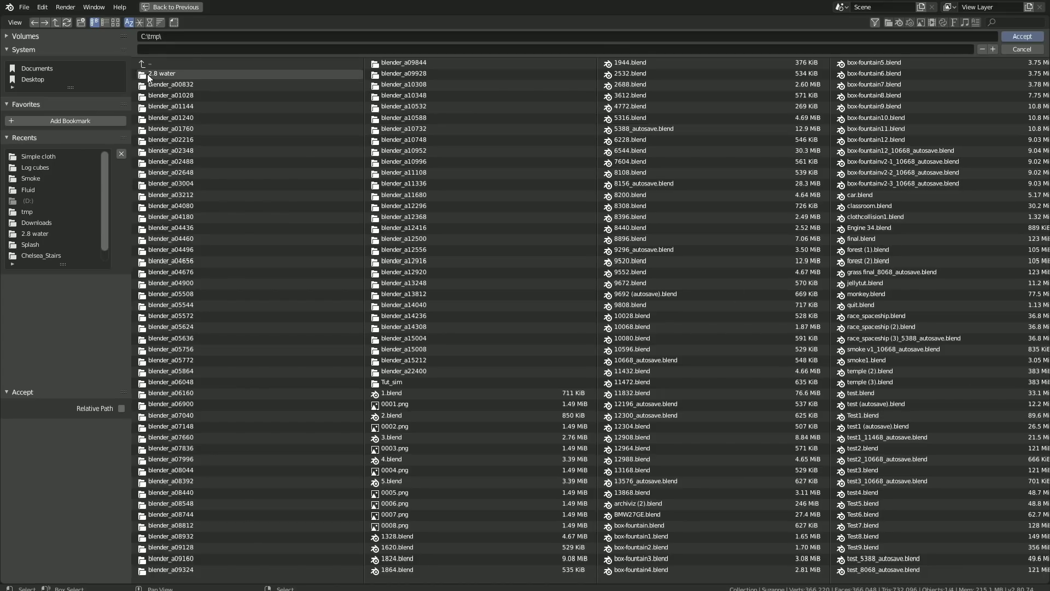
Step: Name the render output 'final cloth' in C:\tmp\
{"action": "left_click", "coordinate": [154, 48]}
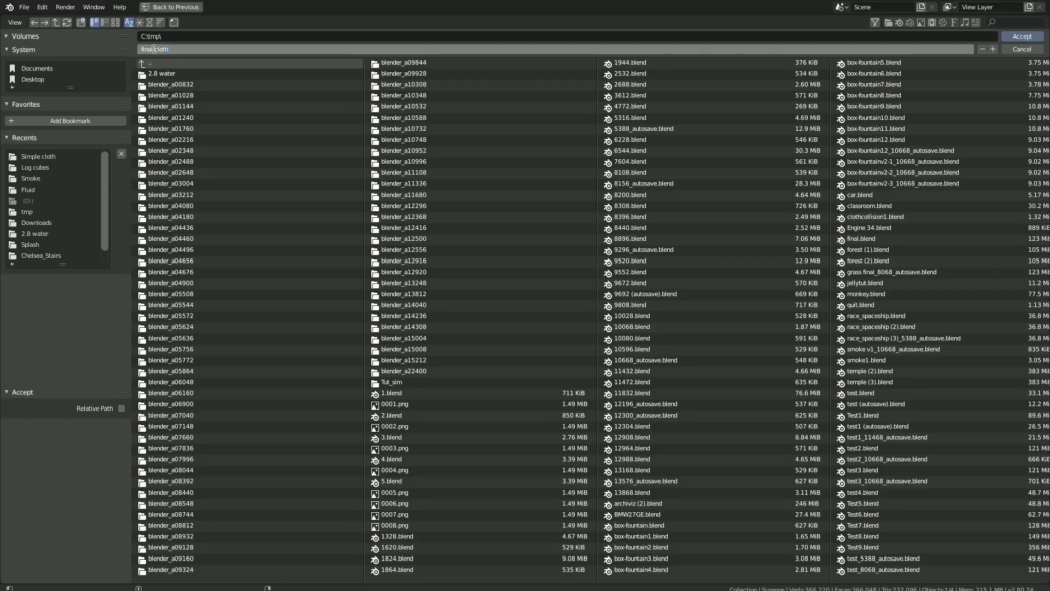
{"action": "type", "text": "final cloth"}
{"action": "key", "text": "Return"}
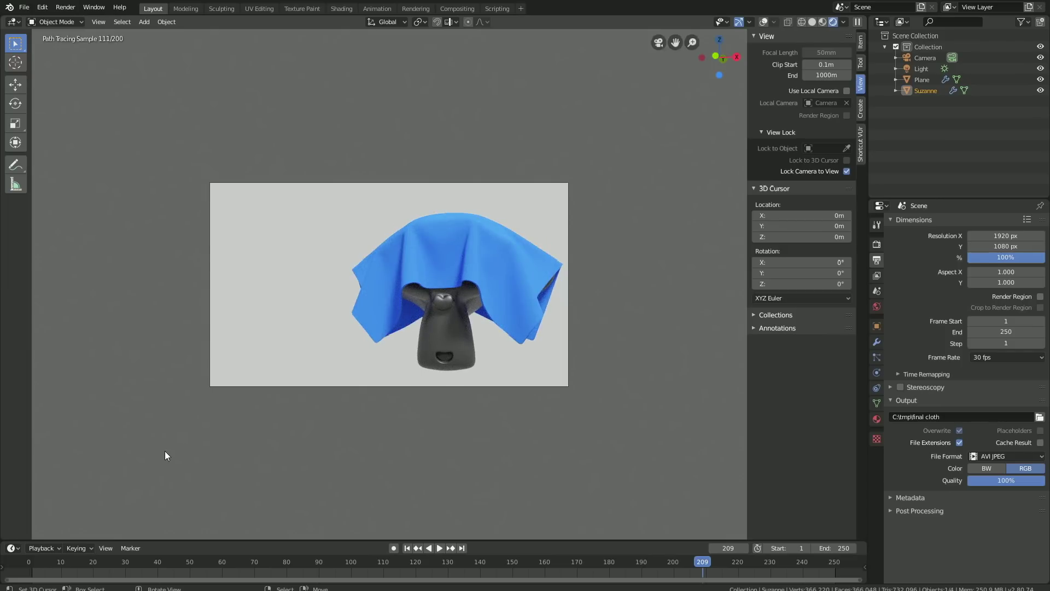
Step: Render frame 66 as a still, with the display mode set to Image Editor
{"action": "left_click", "coordinate": [149, 569]}
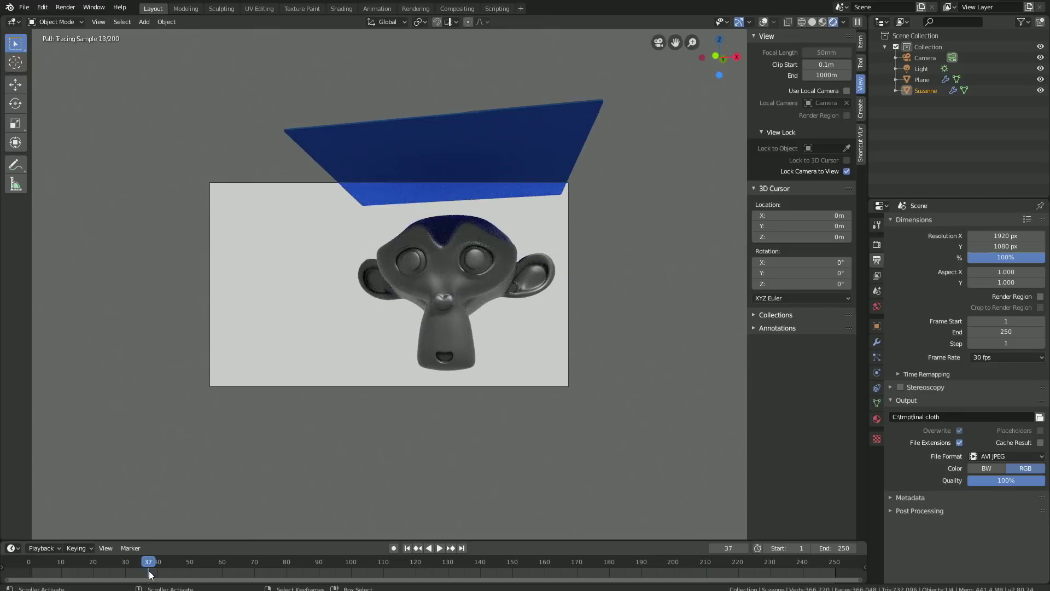
{"action": "left_click", "coordinate": [242, 568]}
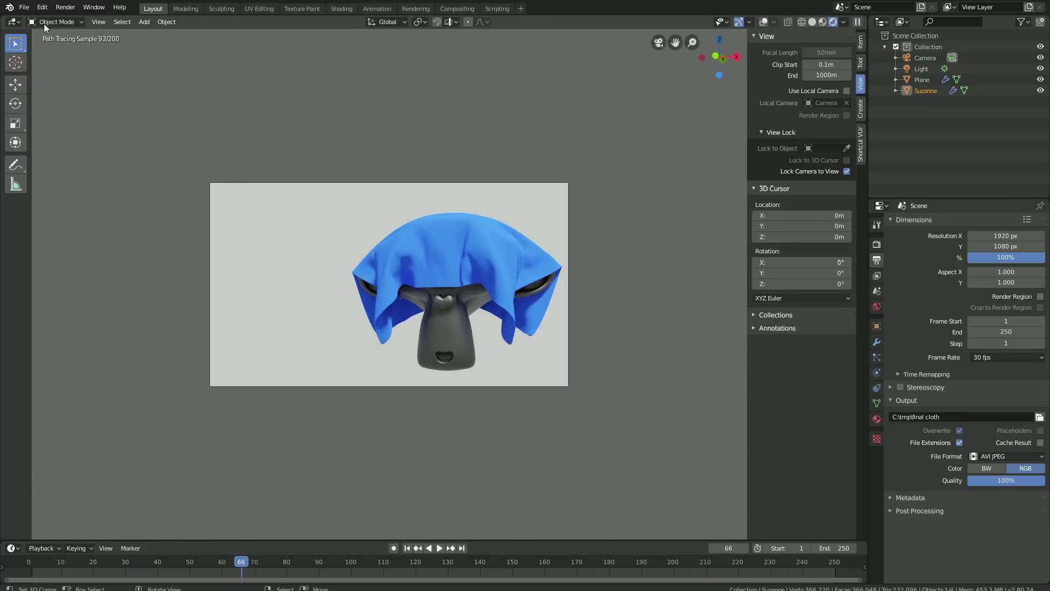
{"action": "left_click", "coordinate": [58, 8]}
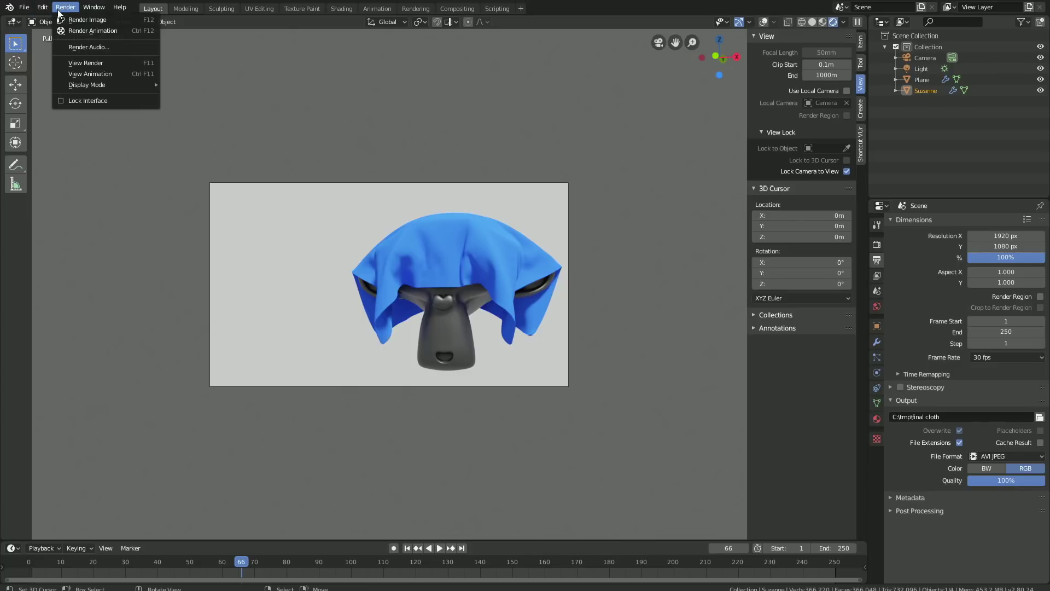
{"action": "mouse_move", "coordinate": [100, 85]}
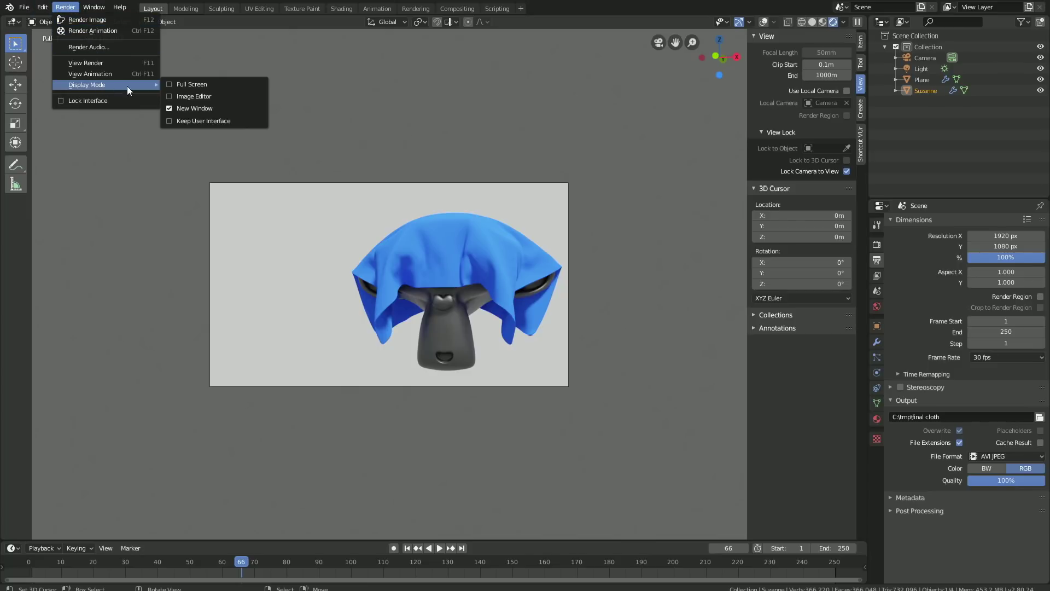
{"action": "left_click", "coordinate": [182, 93]}
{"action": "left_click", "coordinate": [65, 7]}
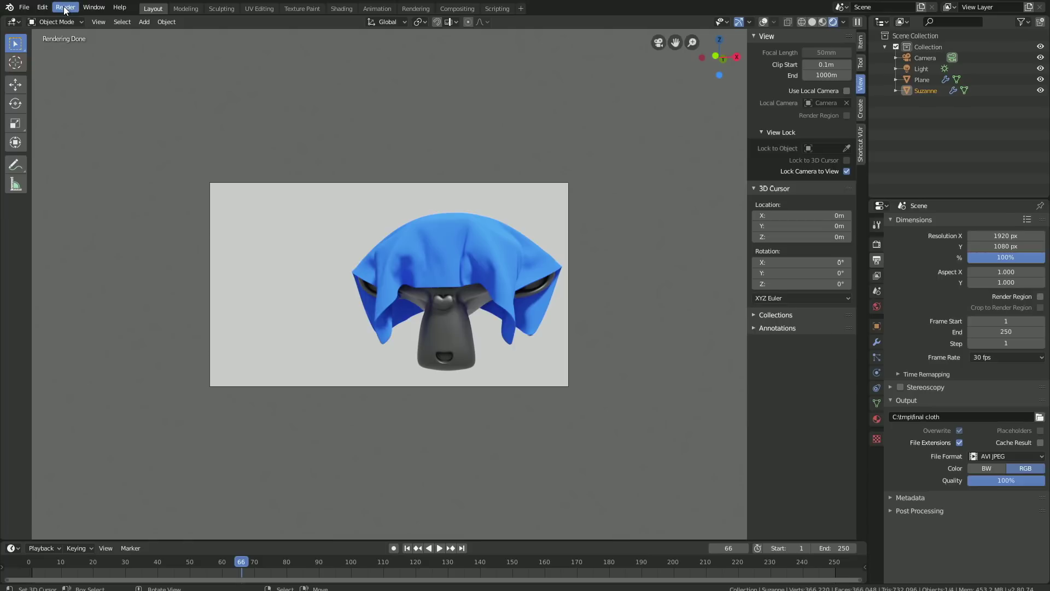
{"action": "left_click", "coordinate": [77, 21]}
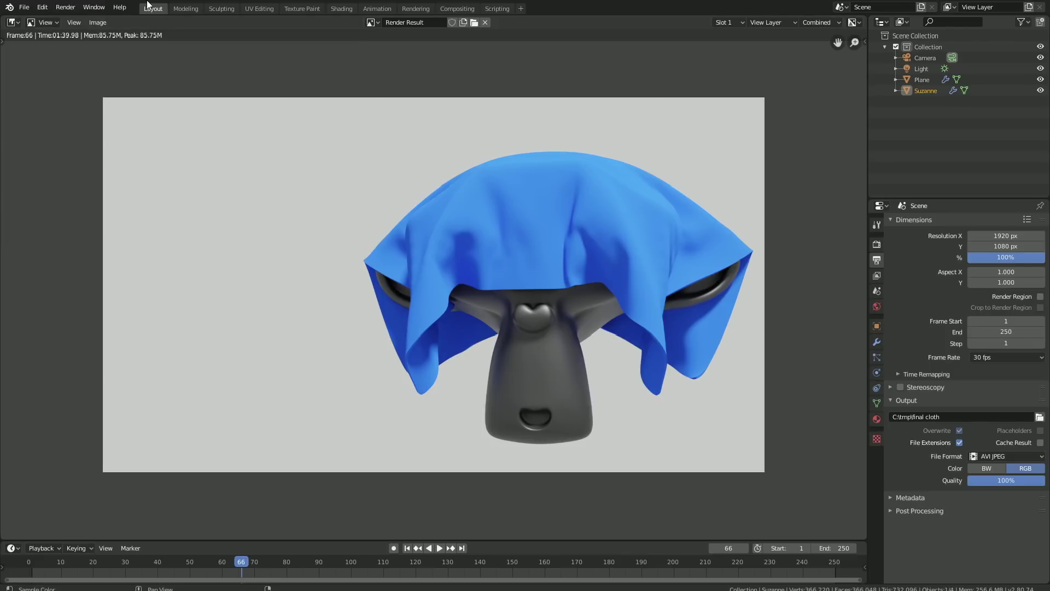
Step: Render the whole cloth animation from frame 1 with Render Animation
{"action": "left_click", "coordinate": [67, 7]}
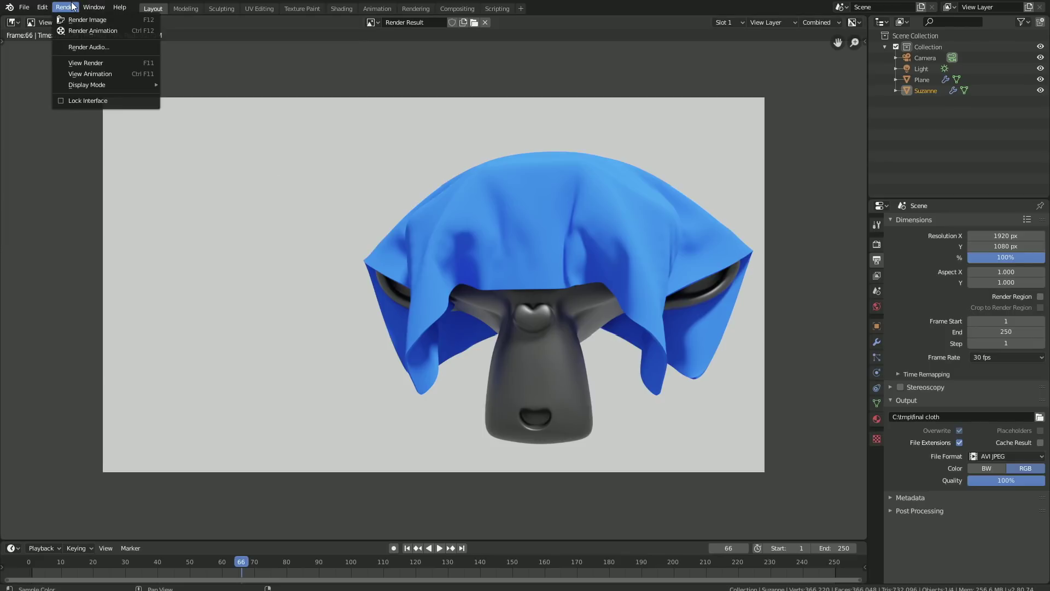
{"action": "left_click", "coordinate": [77, 31]}
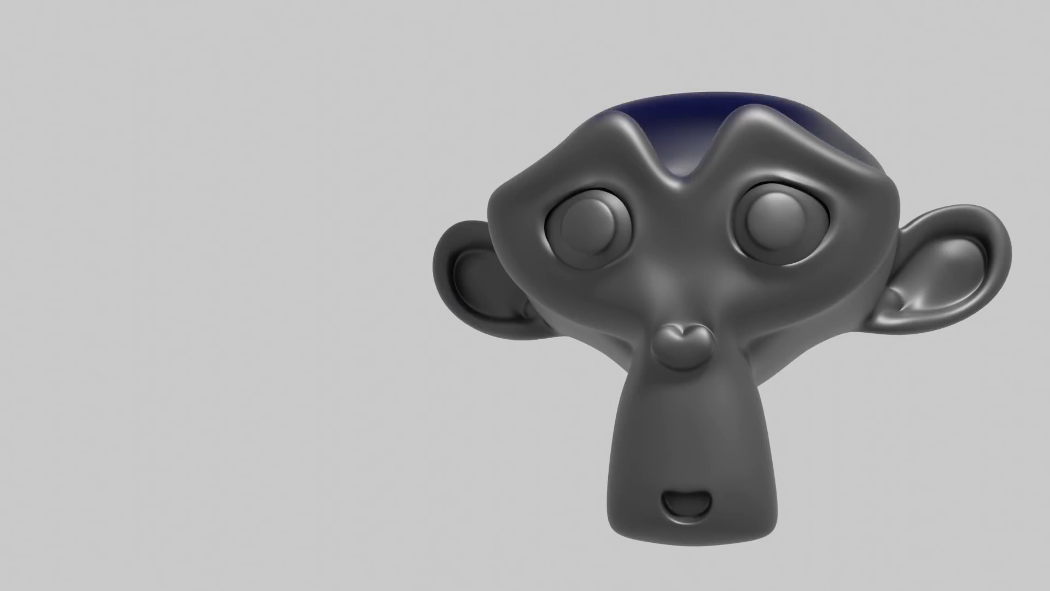